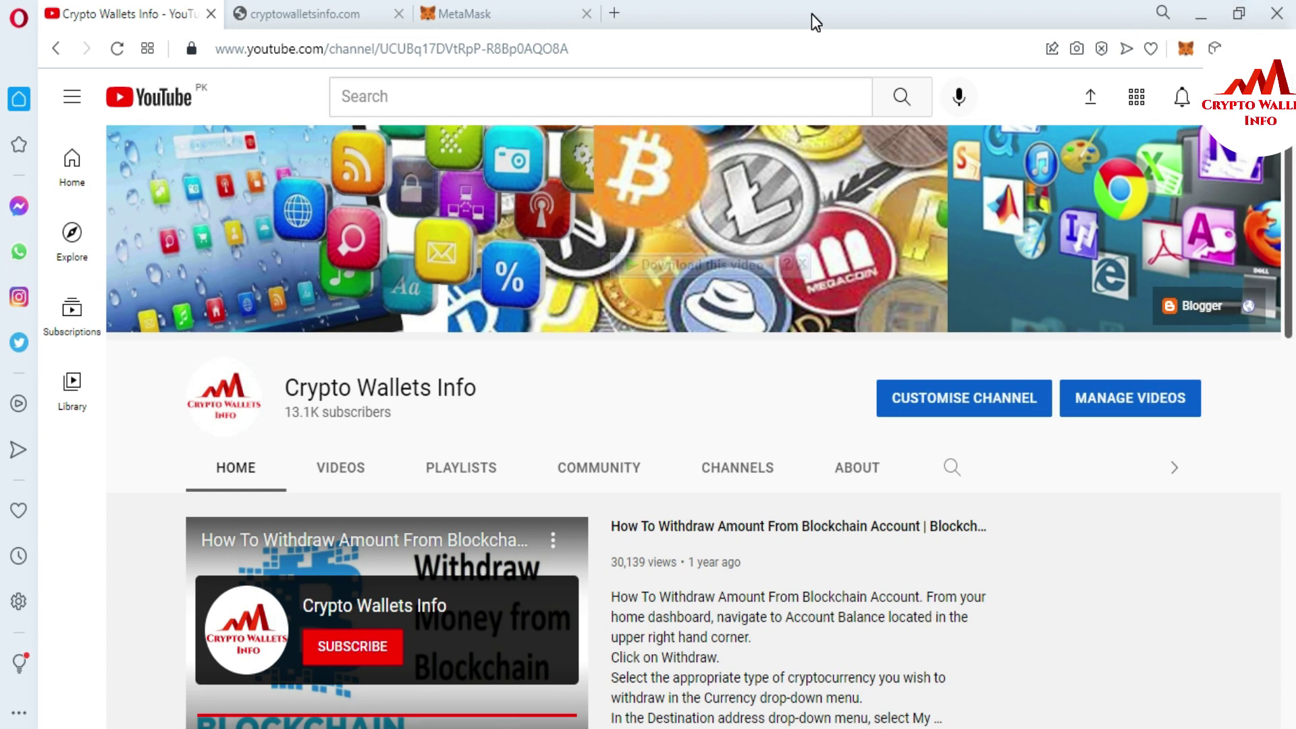
Switch to the MetaMask page, unlock the wallet with the account password and open its list of networks
left_click(496, 15)
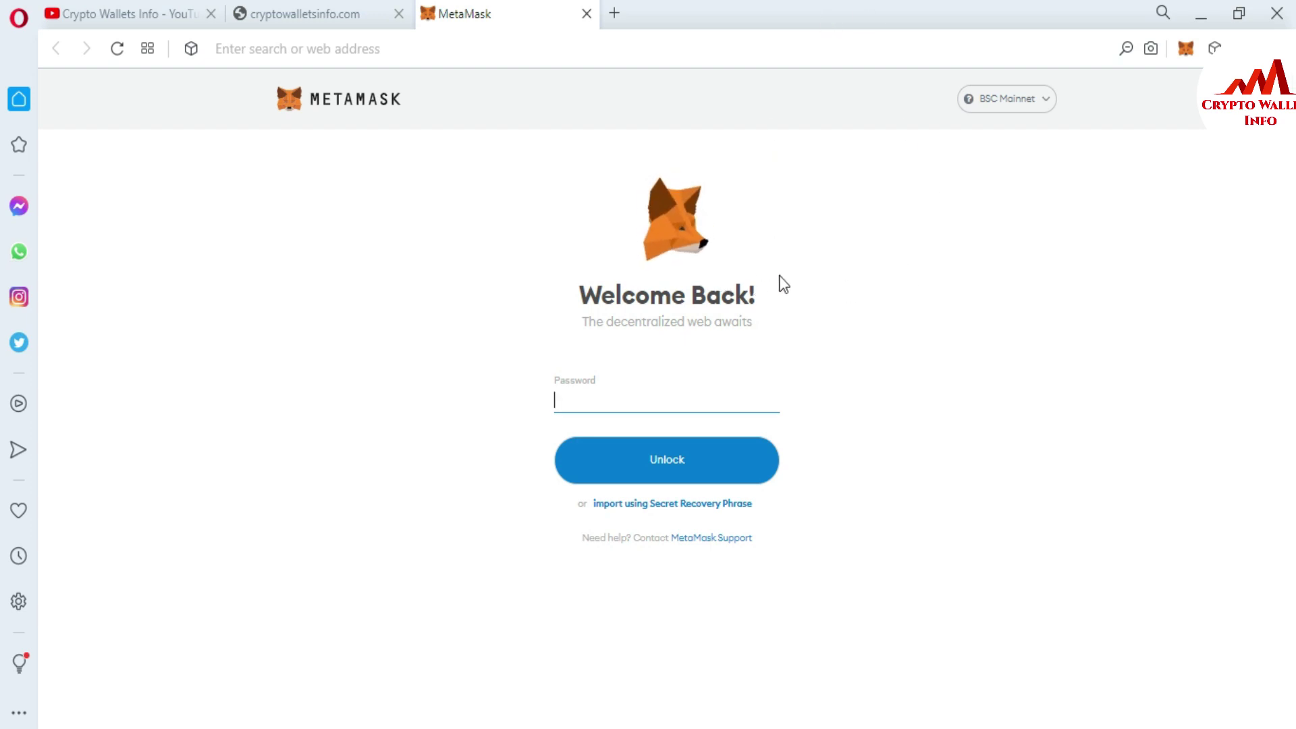
left_click(617, 405)
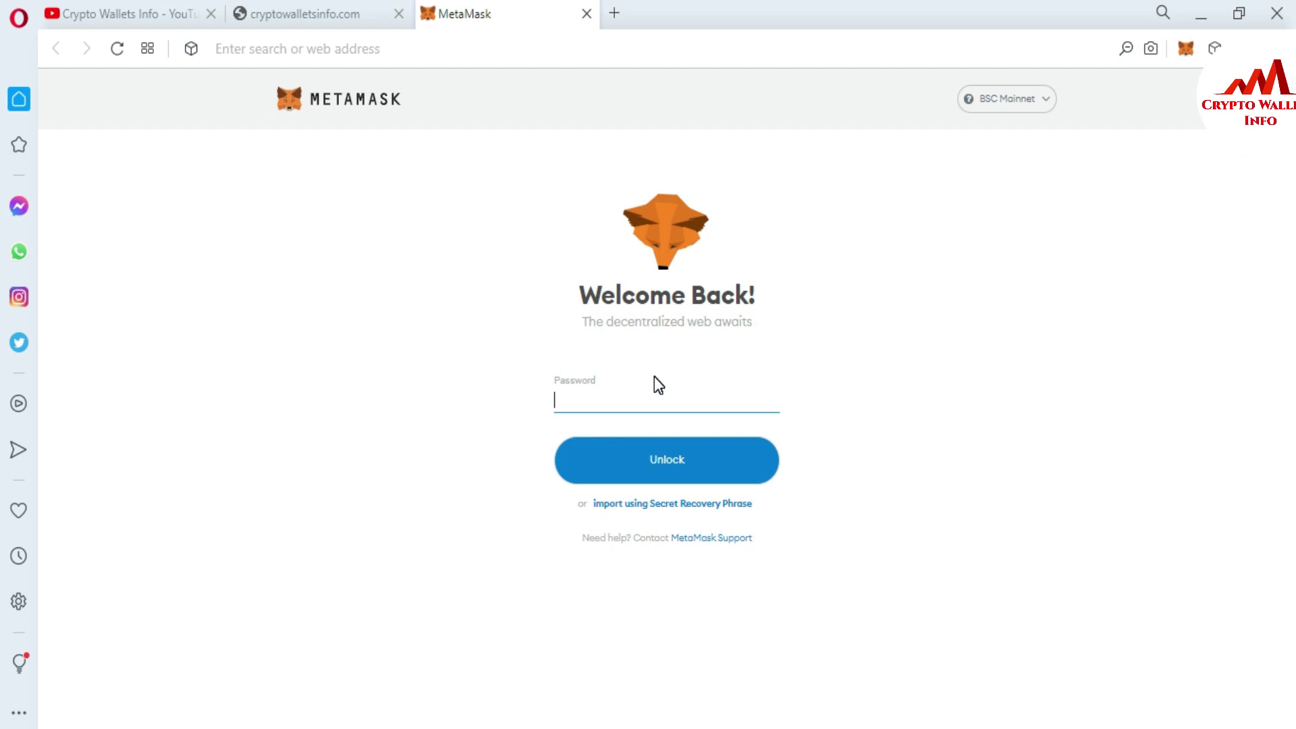
type("****")
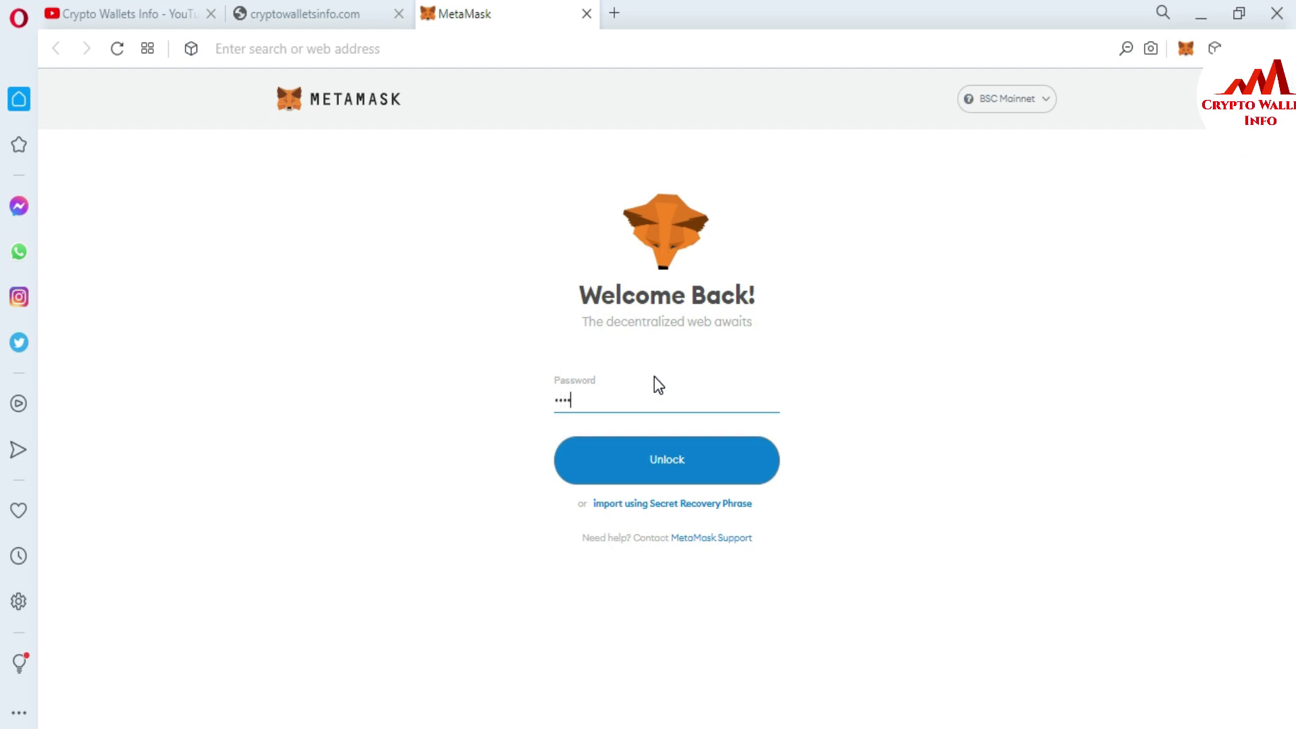
type("*************")
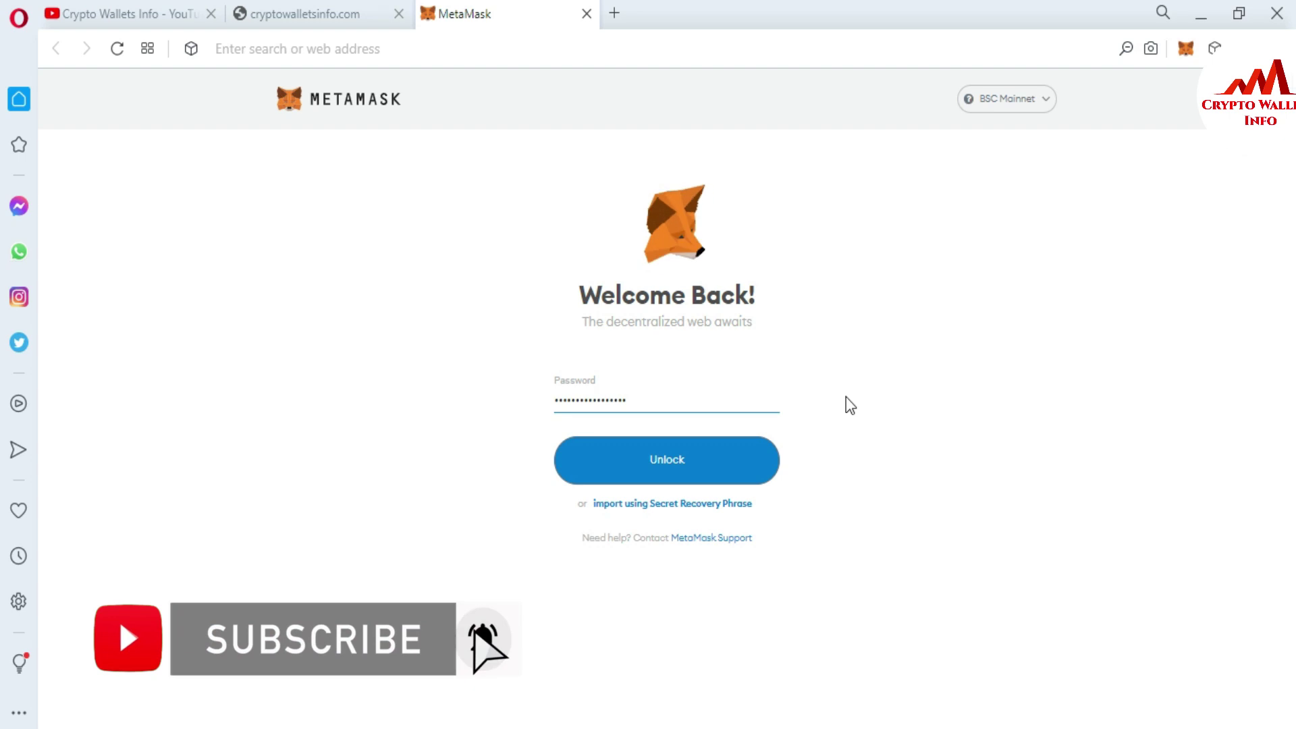
left_click(648, 471)
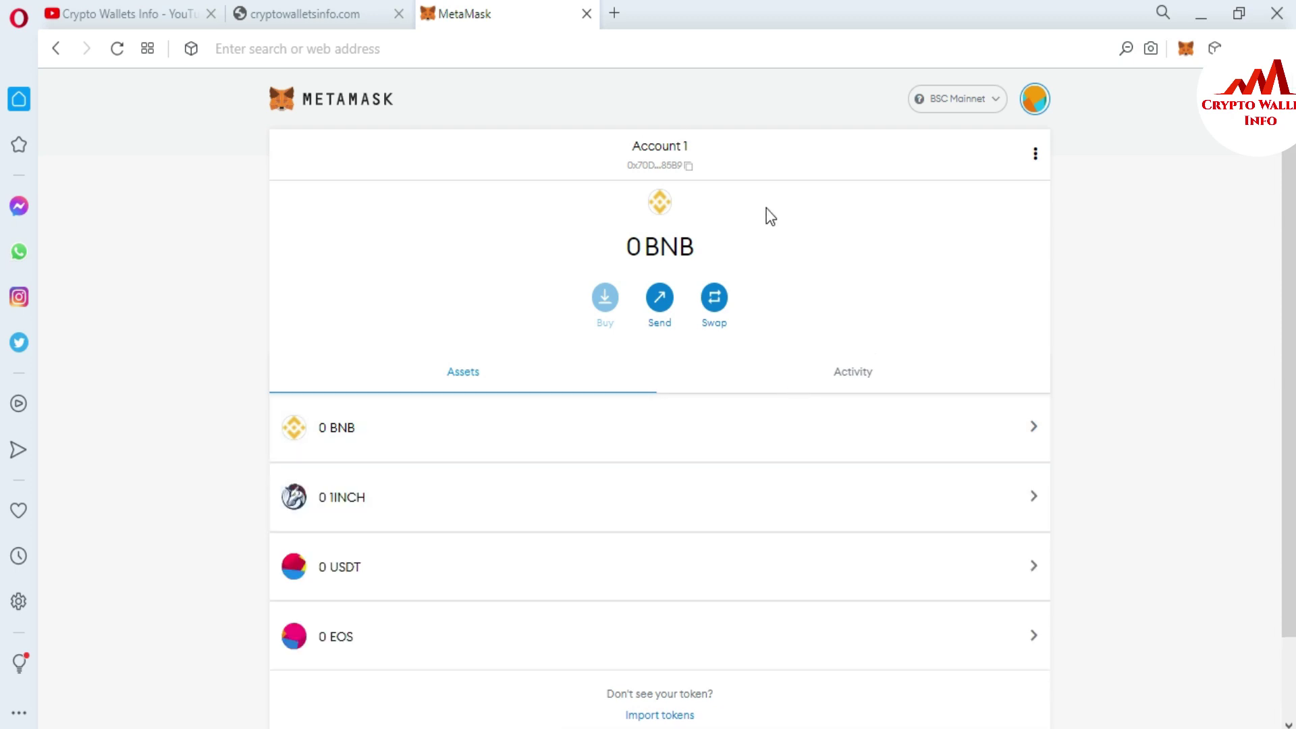
left_click(999, 100)
mouse_move(1054, 228)
left_mouse_down()
mouse_move(1061, 326)
mouse_move(1054, 202)
left_mouse_up()
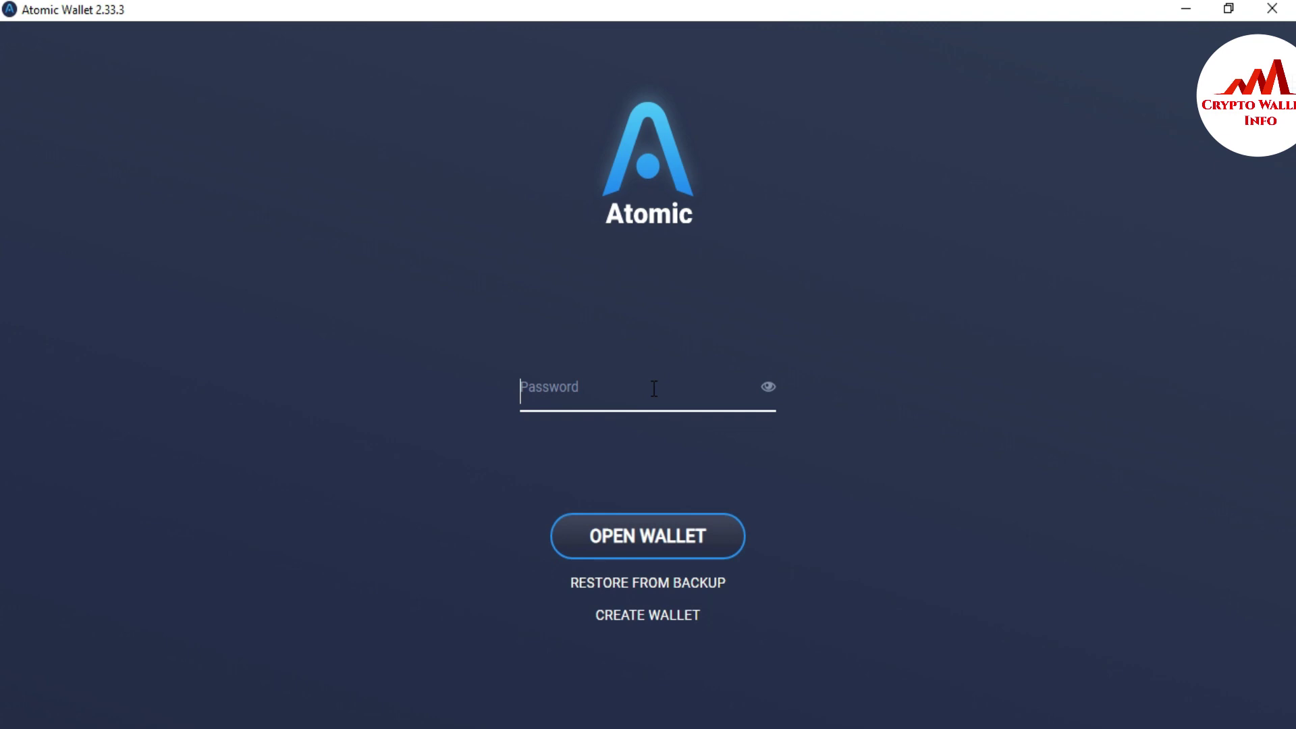
In Atomic Wallet, enter the wallet password and open the wallet
type("•••••")
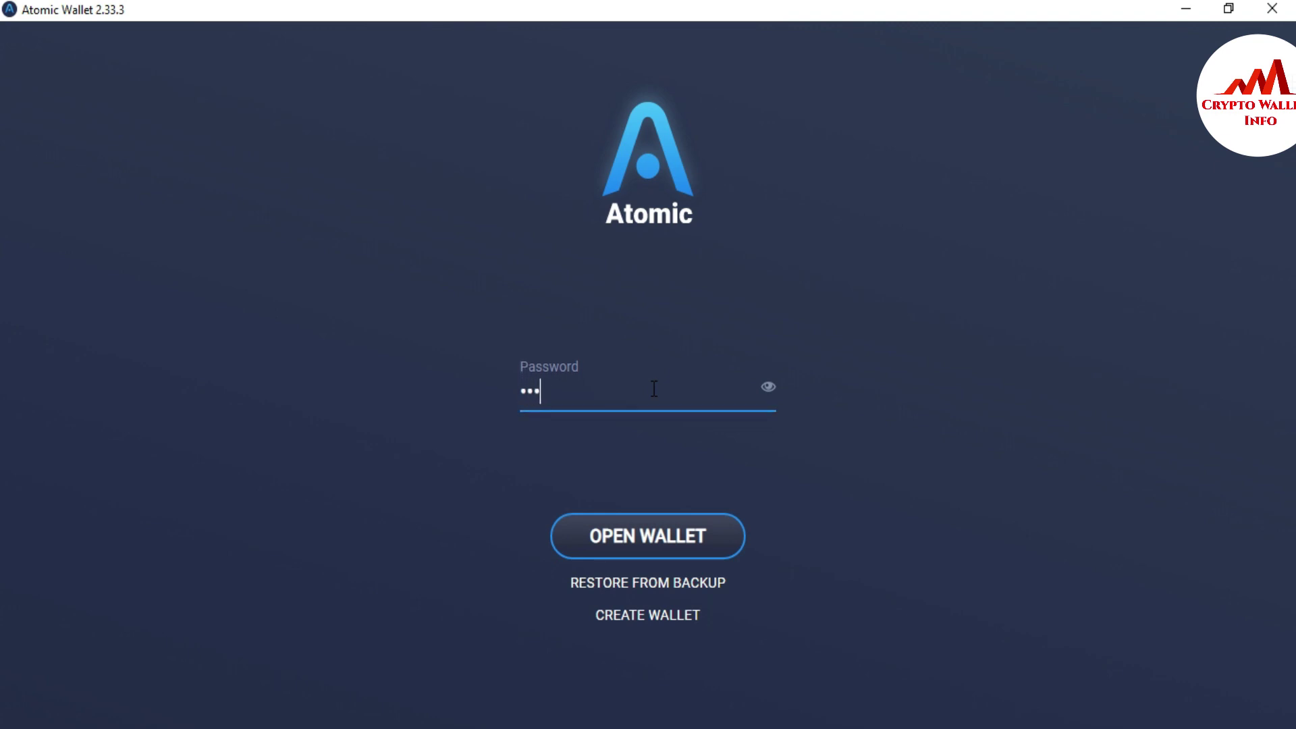
type("•••••••")
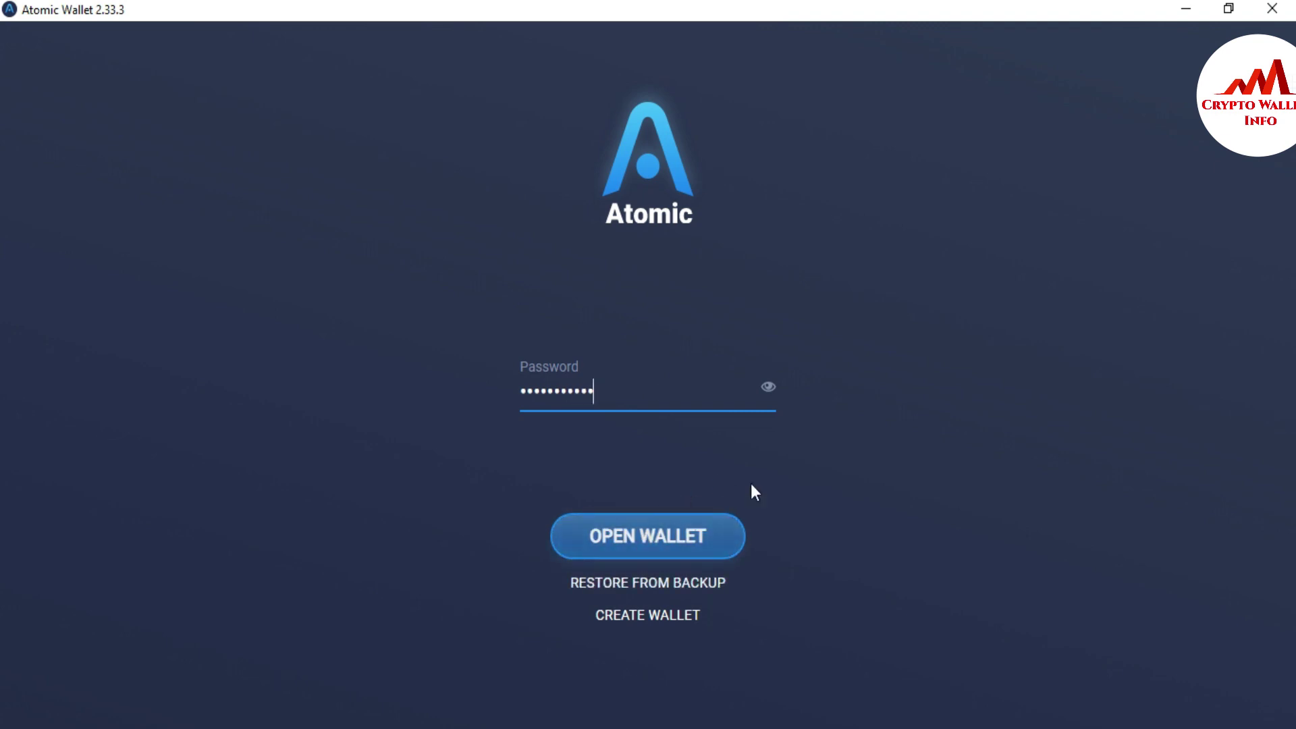
left_click(654, 540)
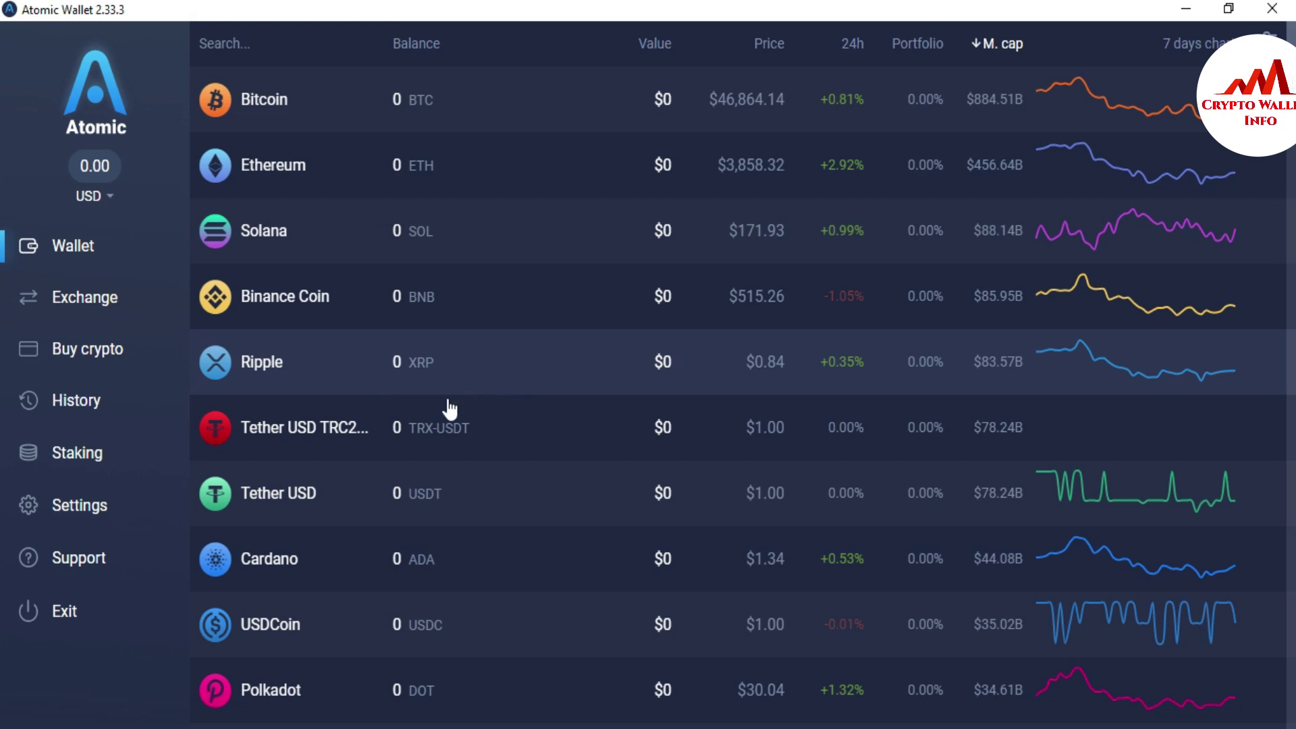
left_click(240, 52)
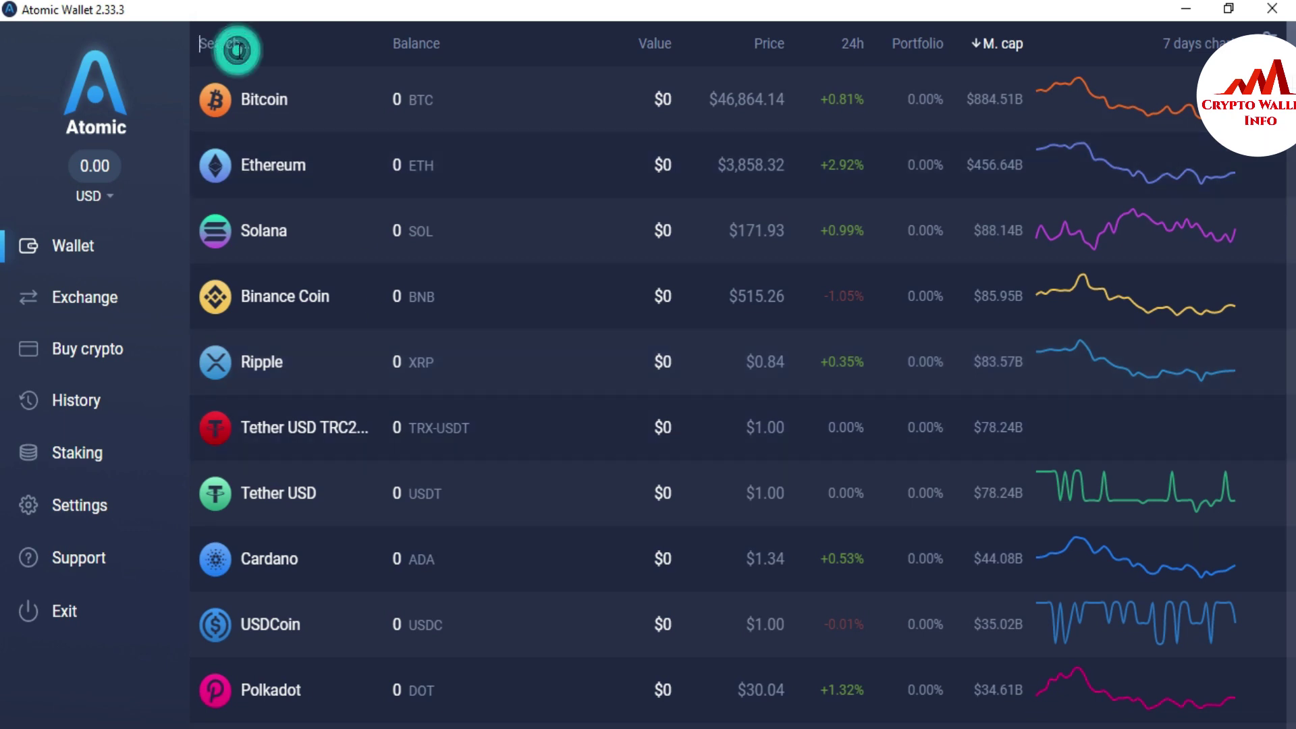
type("ma")
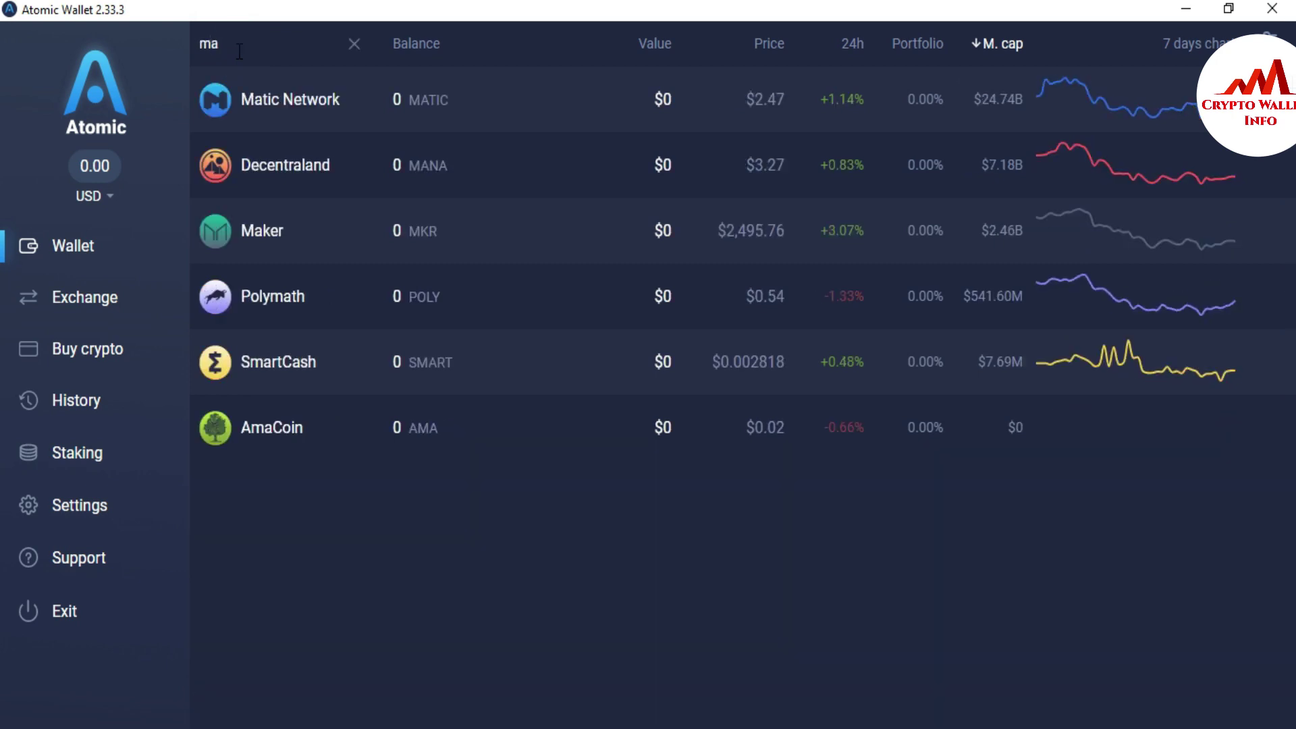
key("BackSpace")
key("BackSpace")
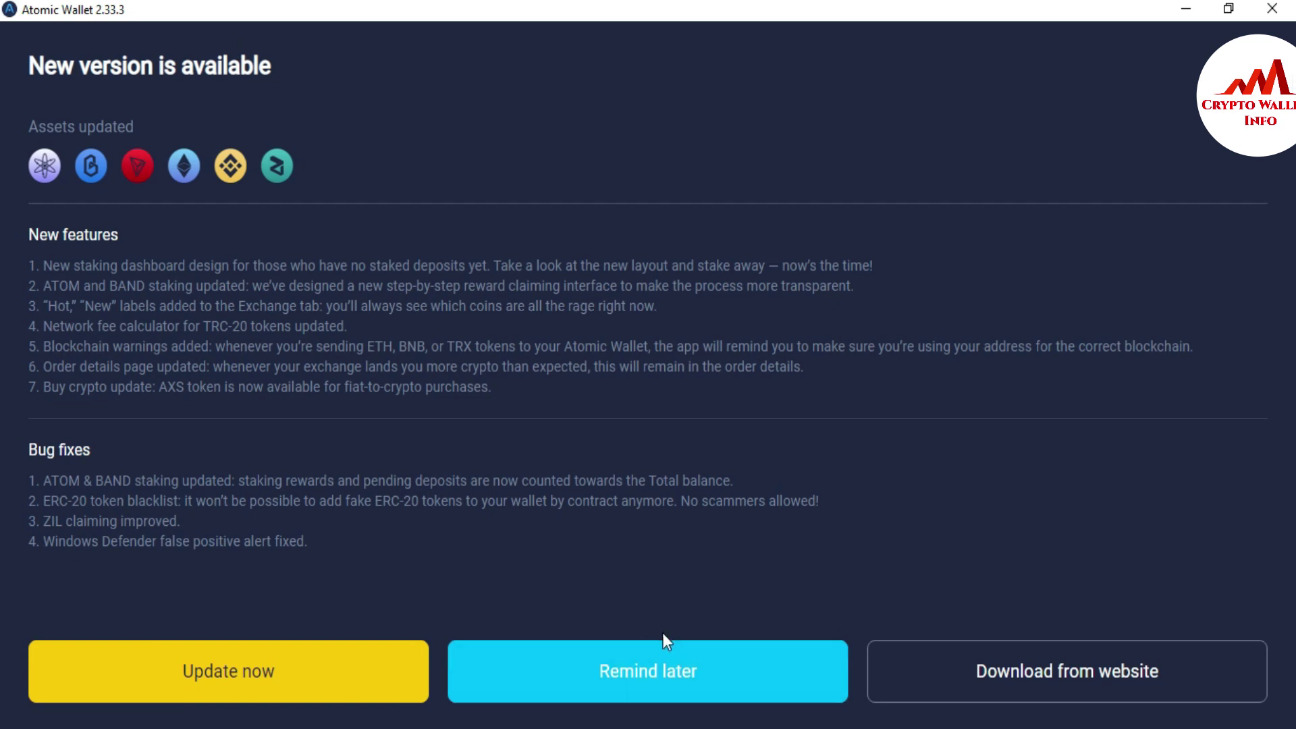
Postpone the new version update, view Ethereum's receiving address and return to the asset list
left_click(657, 675)
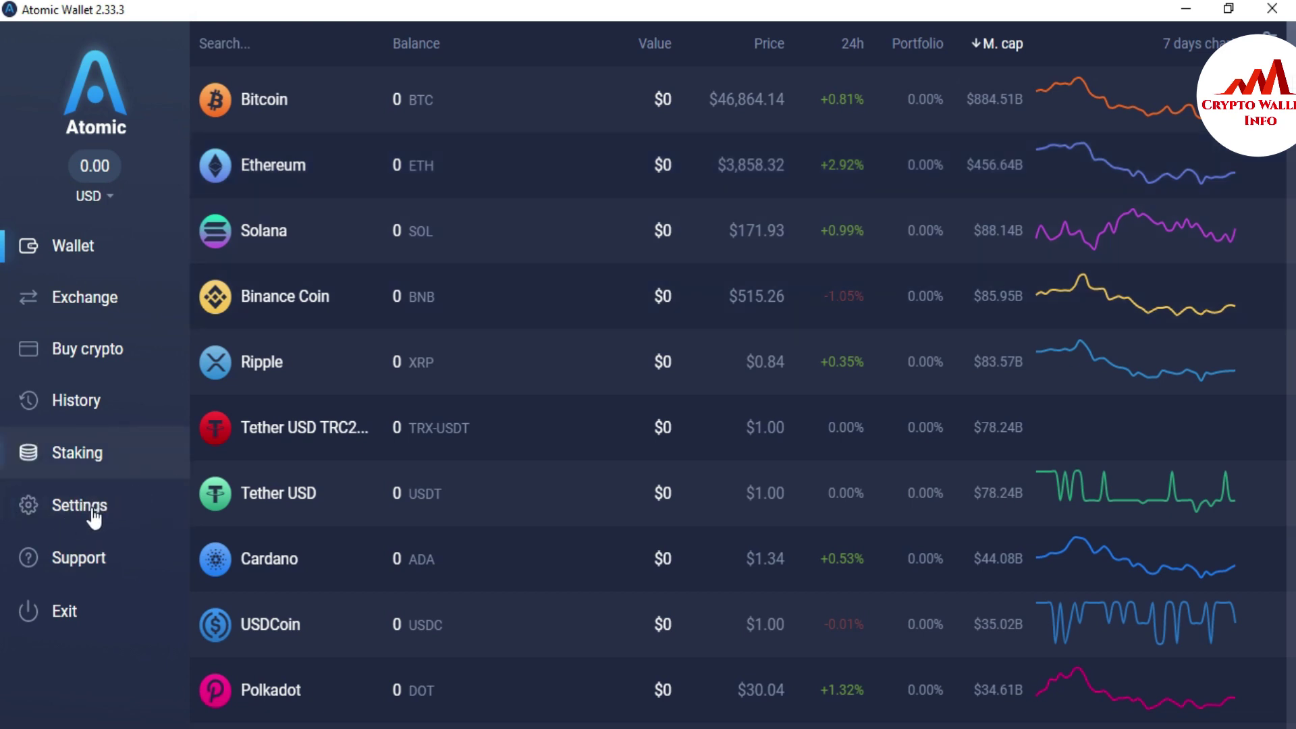
left_click(469, 180)
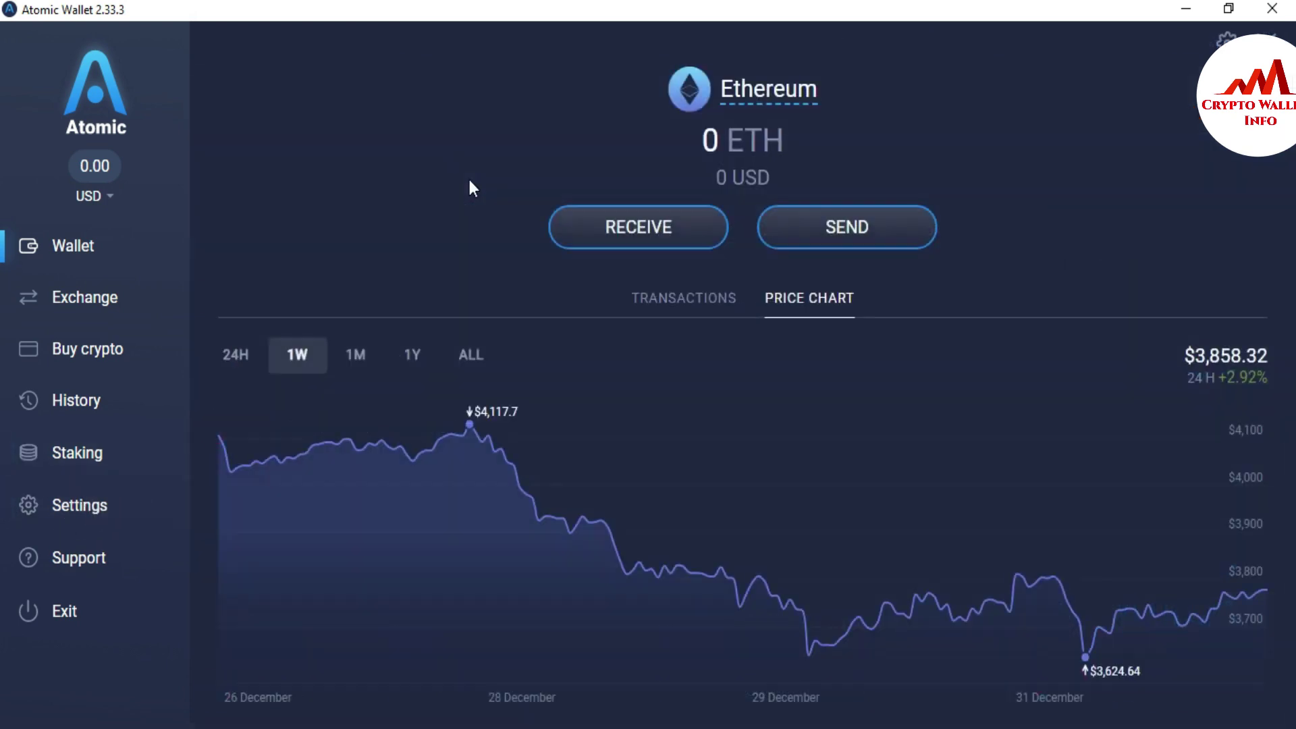
left_click(650, 236)
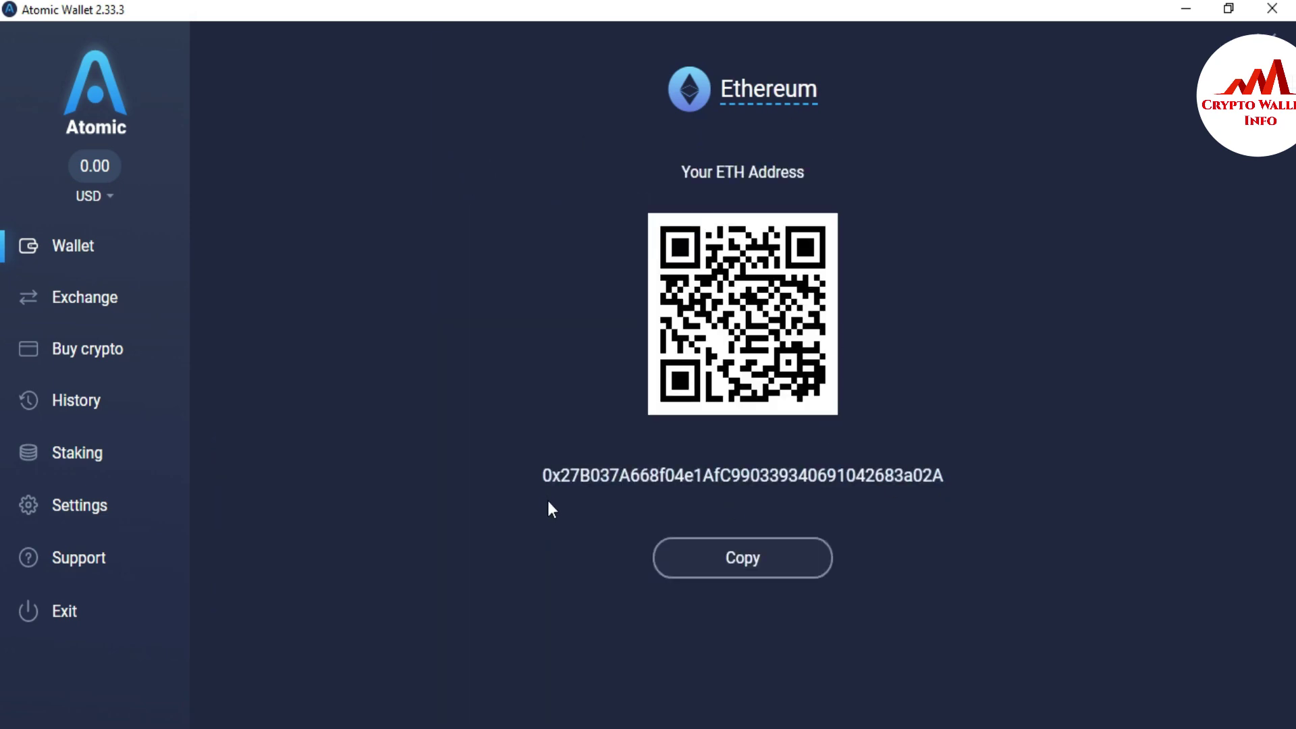
left_click_drag(954, 471, 921, 474)
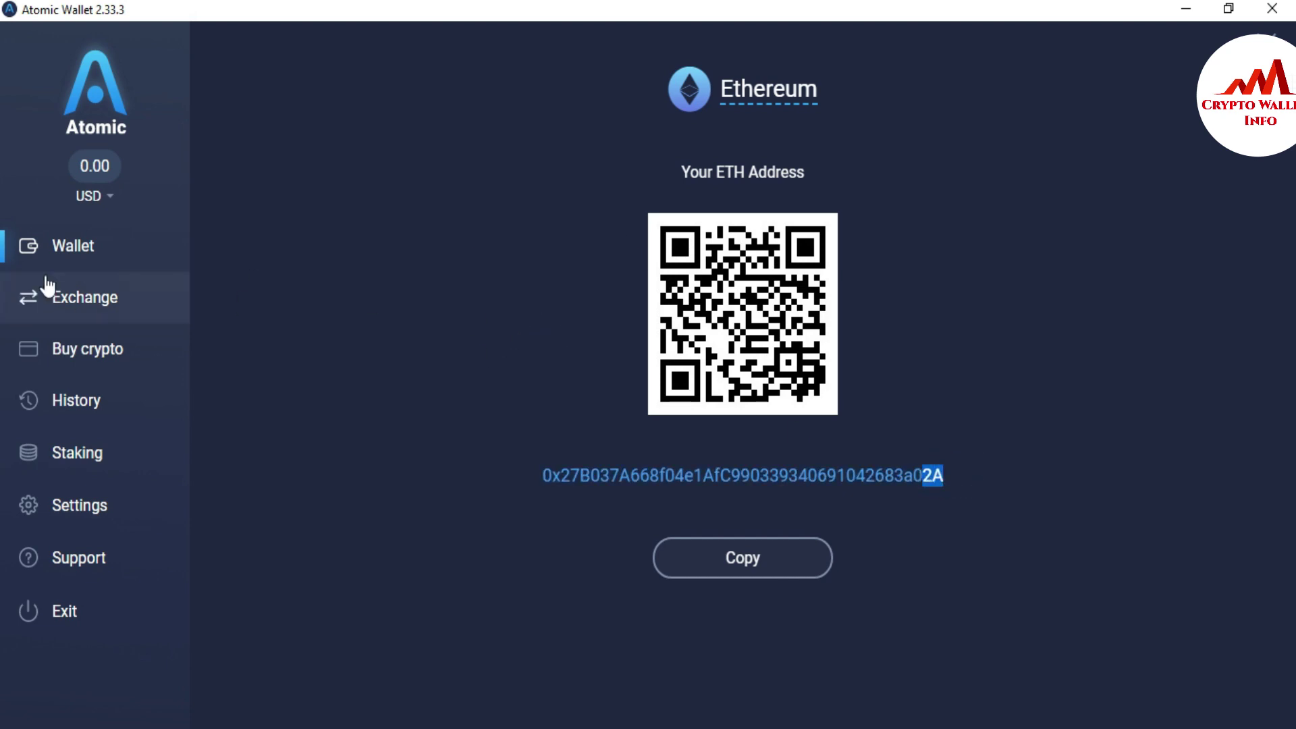
left_click(73, 251)
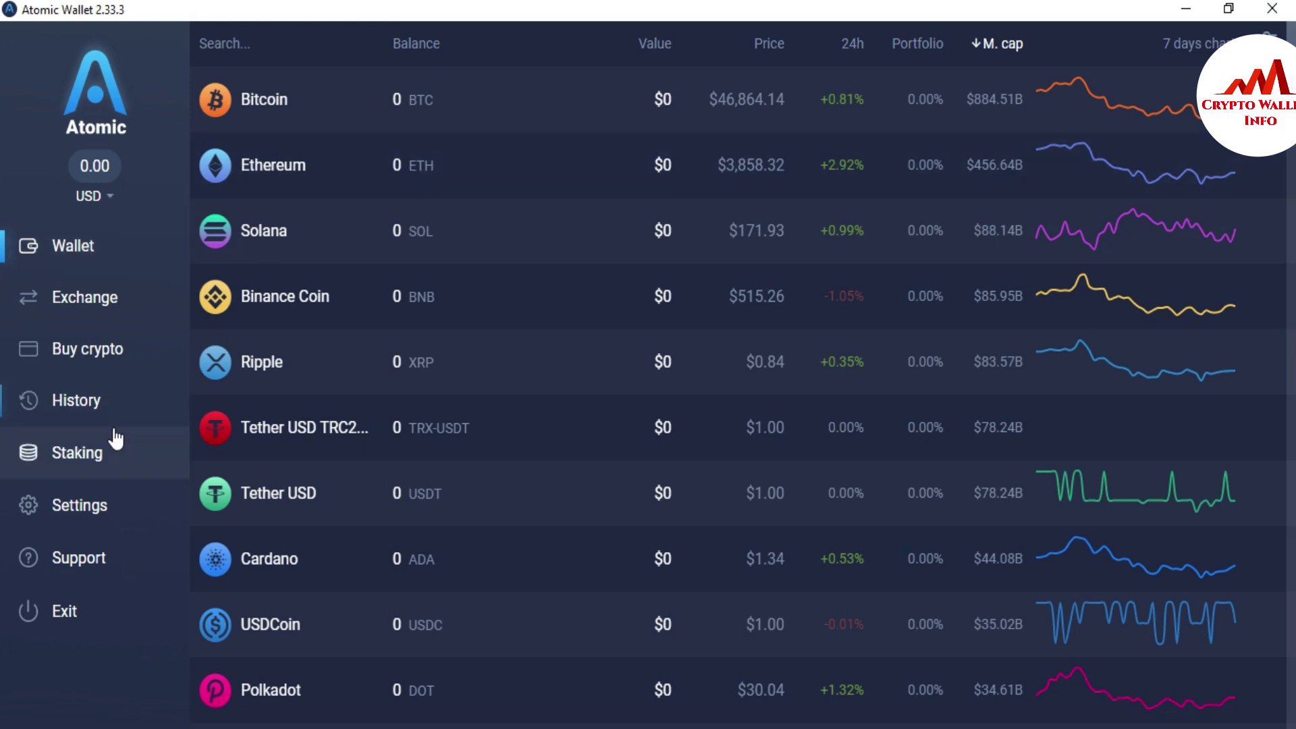
Open the private keys settings and try to reveal the keys by submitting the wallet password
left_click(93, 508)
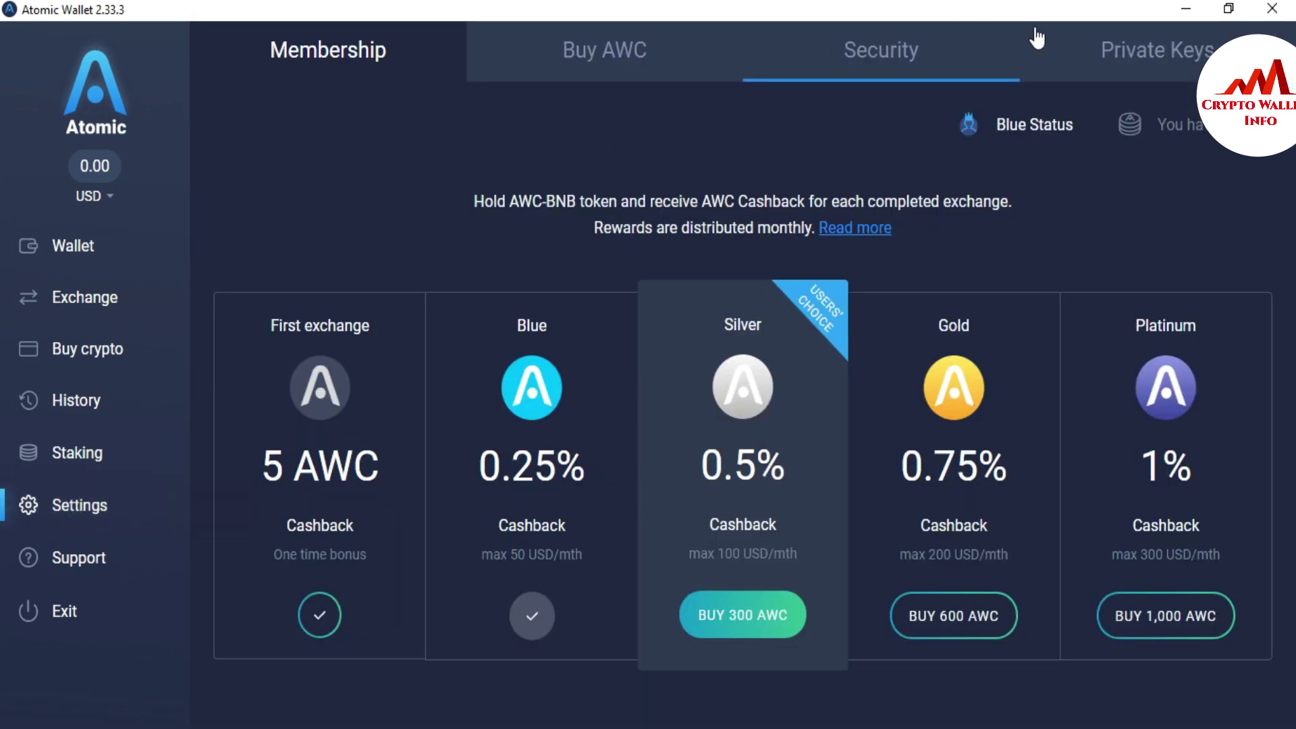
left_click(1184, 51)
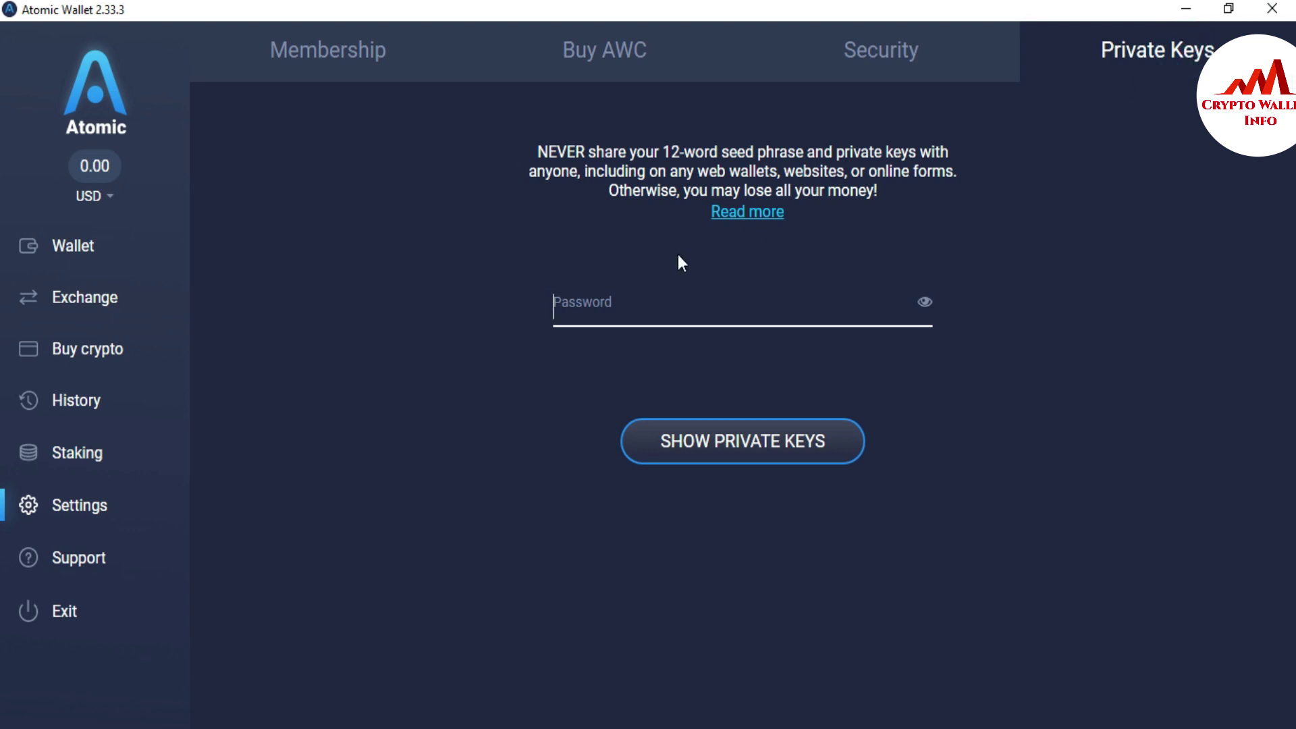
type("a")
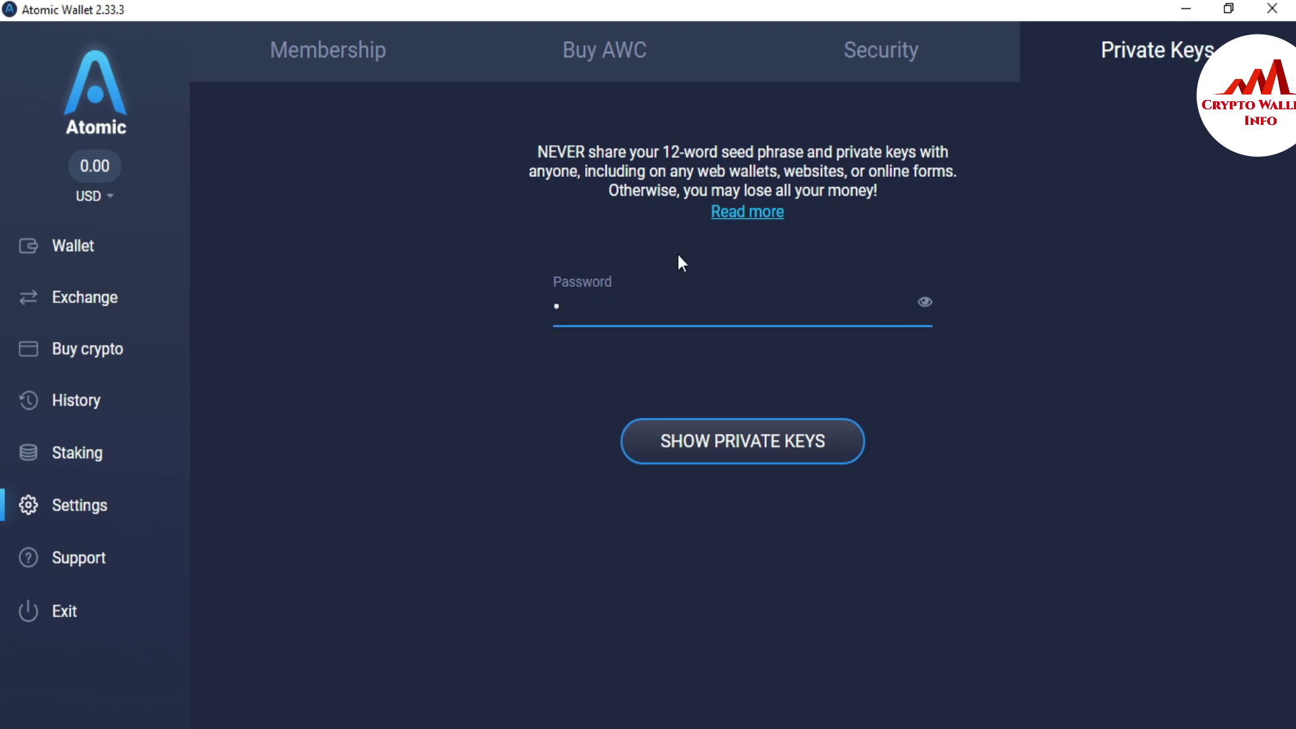
type("aaaaaaaaaaaaaaaa")
left_click(723, 453)
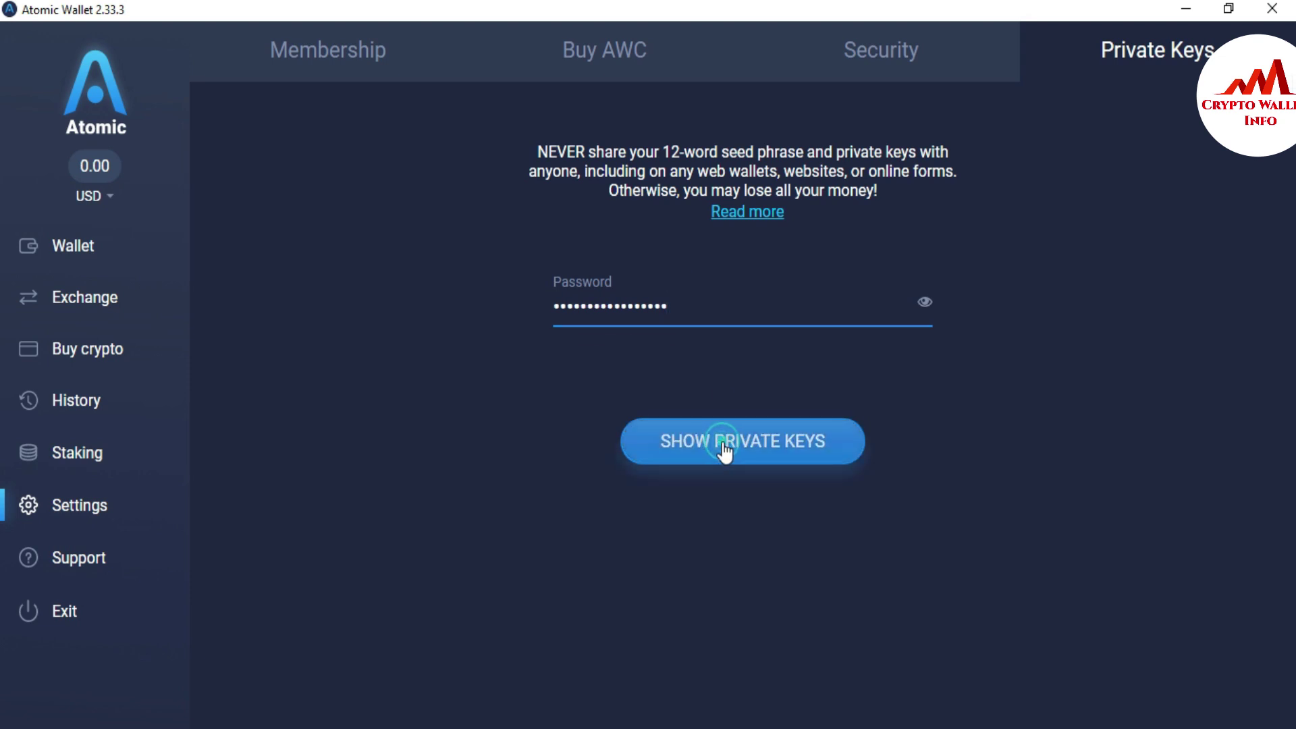
Clear the password field, re-enter the wallet password and try again to reveal the private keys
double_click(695, 309)
key("BackSpace")
type("•••••")
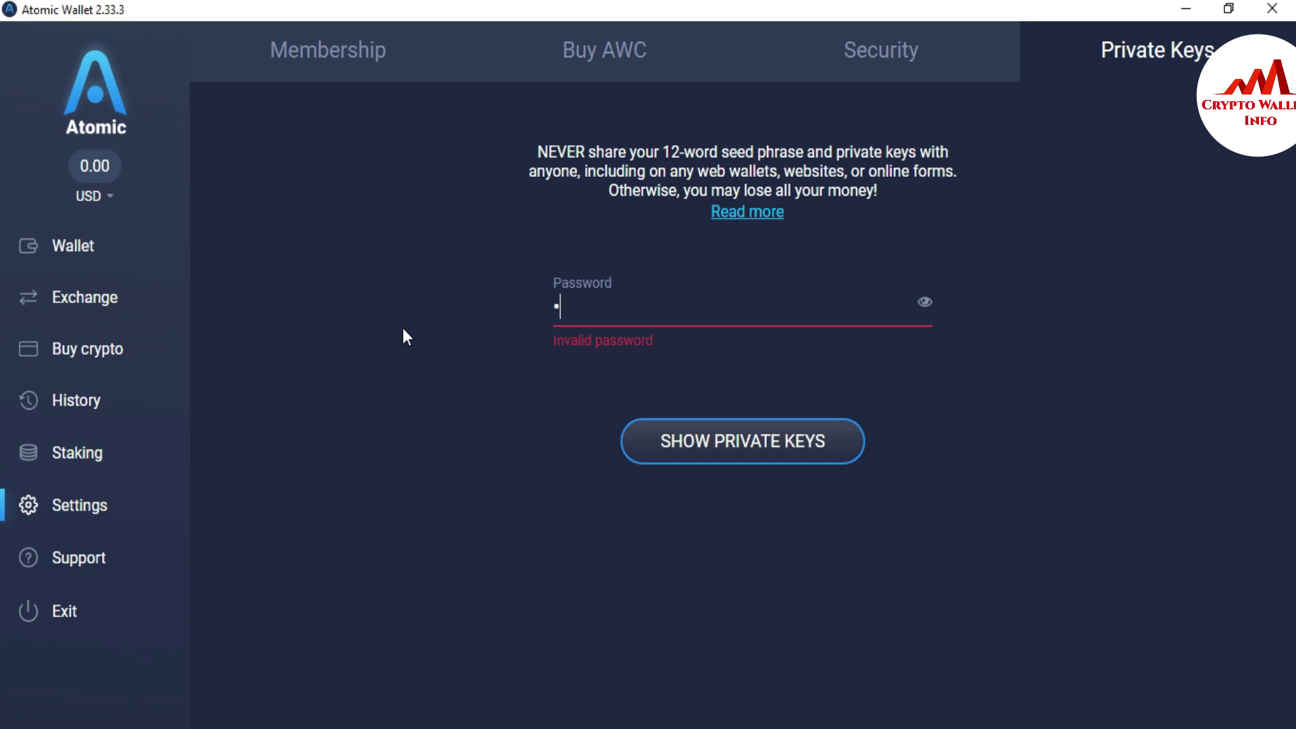
type("aaaaaaaaaaaaaaaaa")
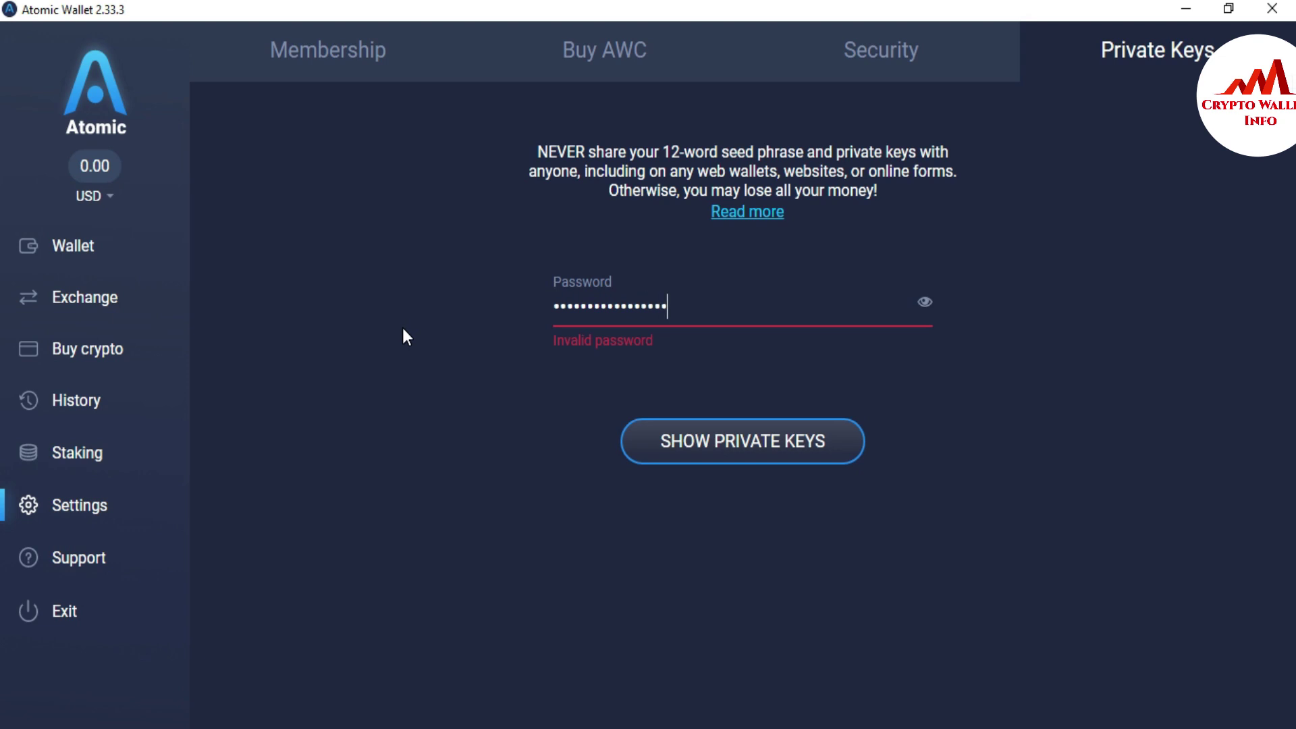
left_click(713, 447)
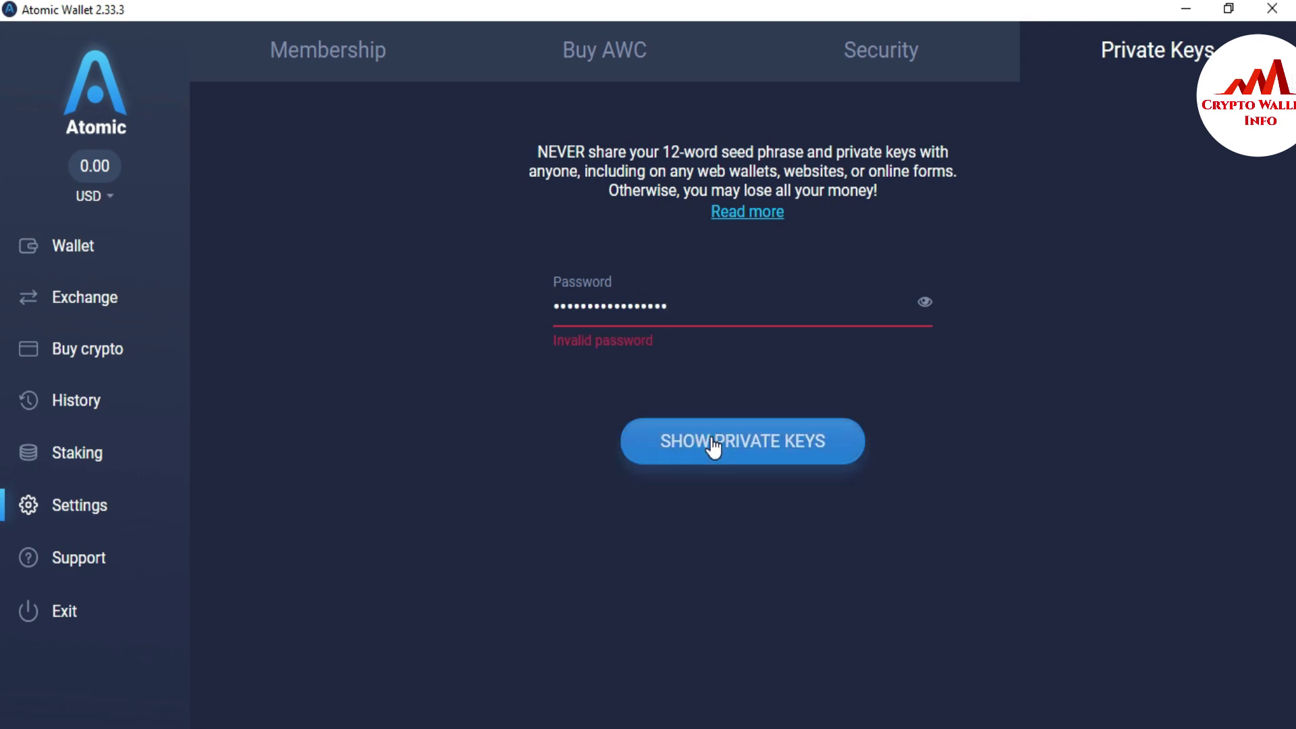
Replace the rejected entry with the correct wallet password and reveal the private keys
double_click(709, 304)
type("aaaaaa")
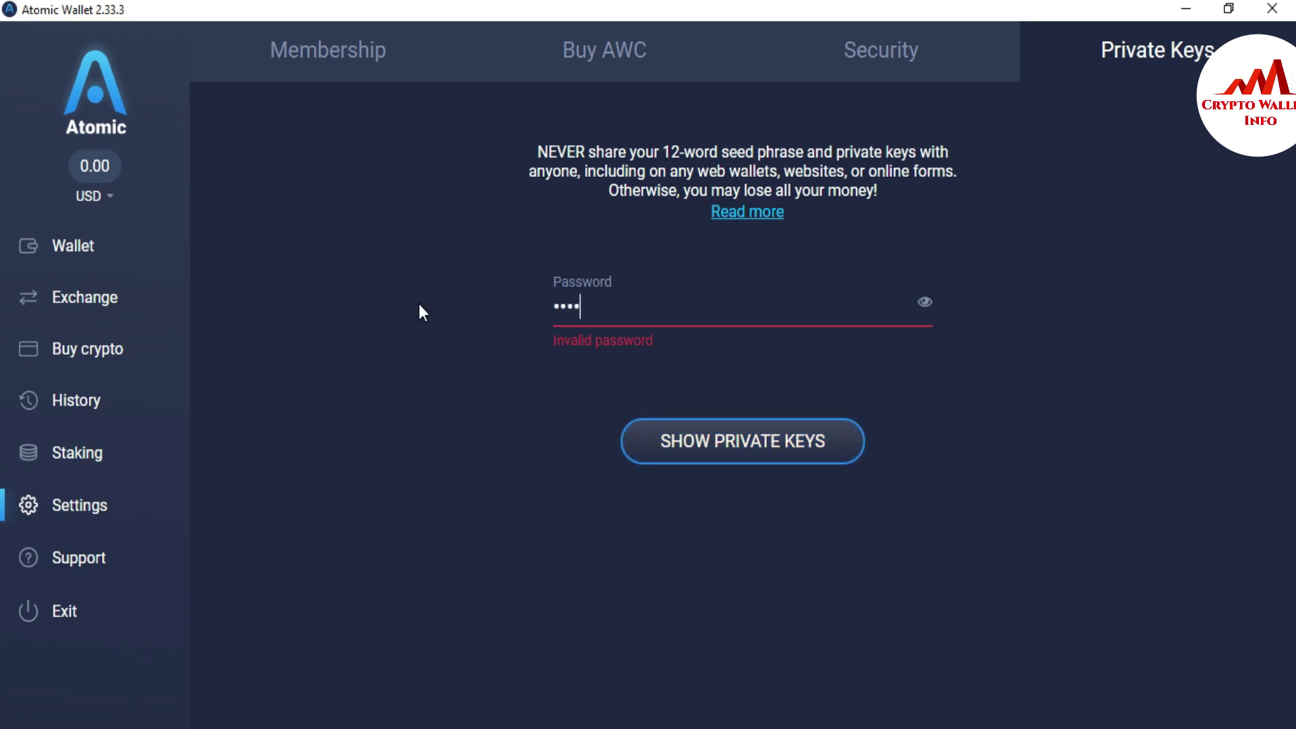
type("aaaaa")
left_click(765, 451)
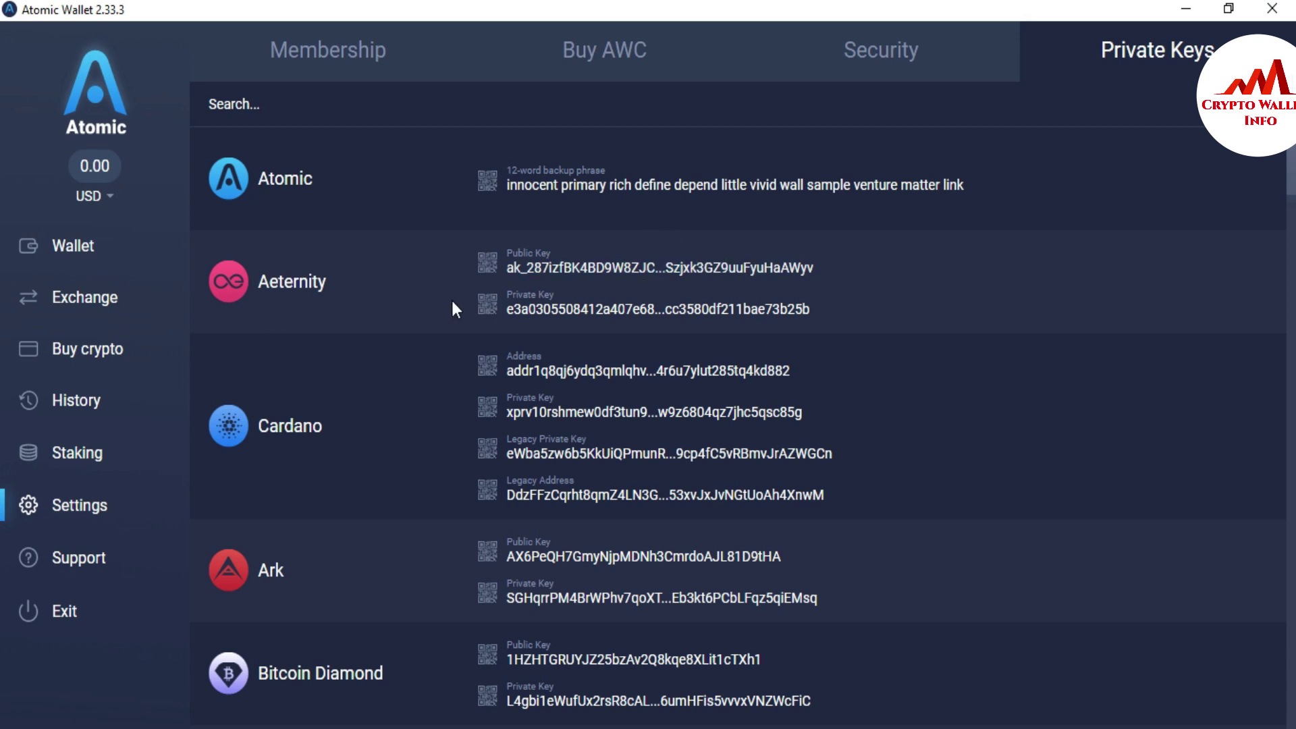
Find Ethereum in the list of private keys and copy its private key
scroll(1289, 183, "down", 1)
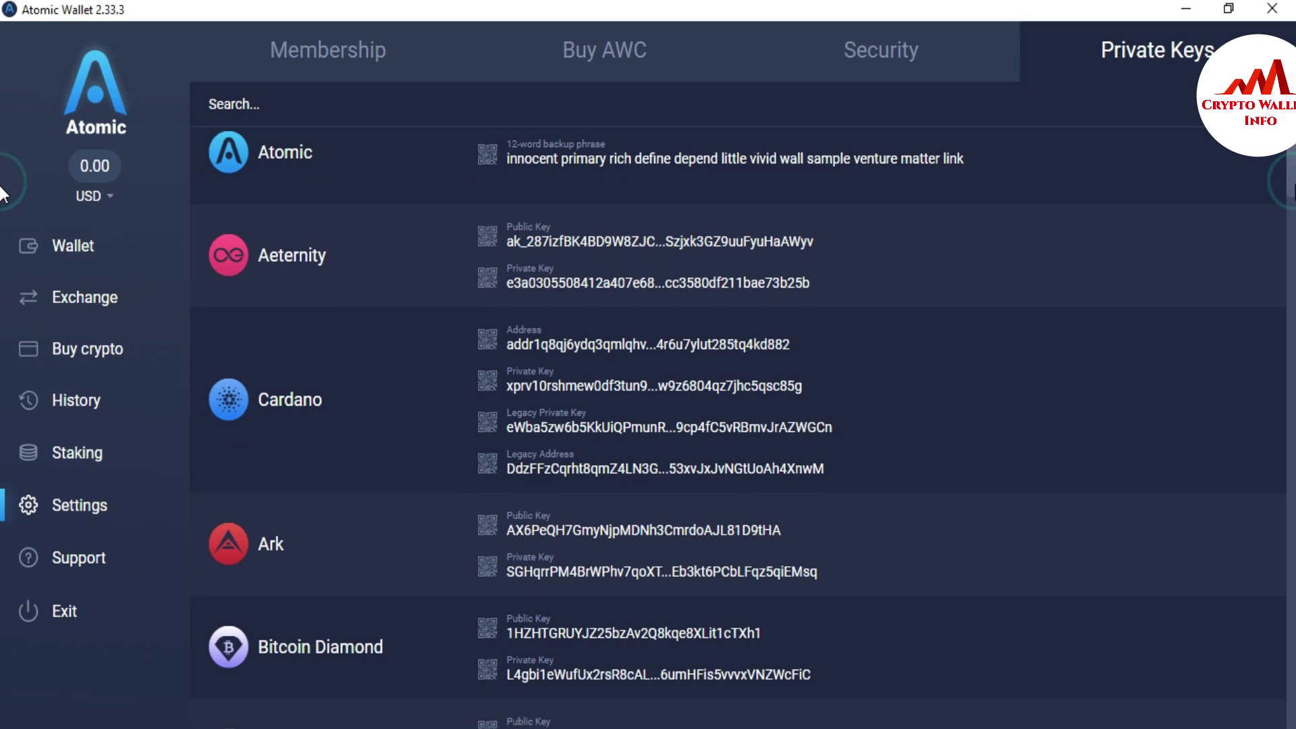
scroll(2, 195, "down", 10)
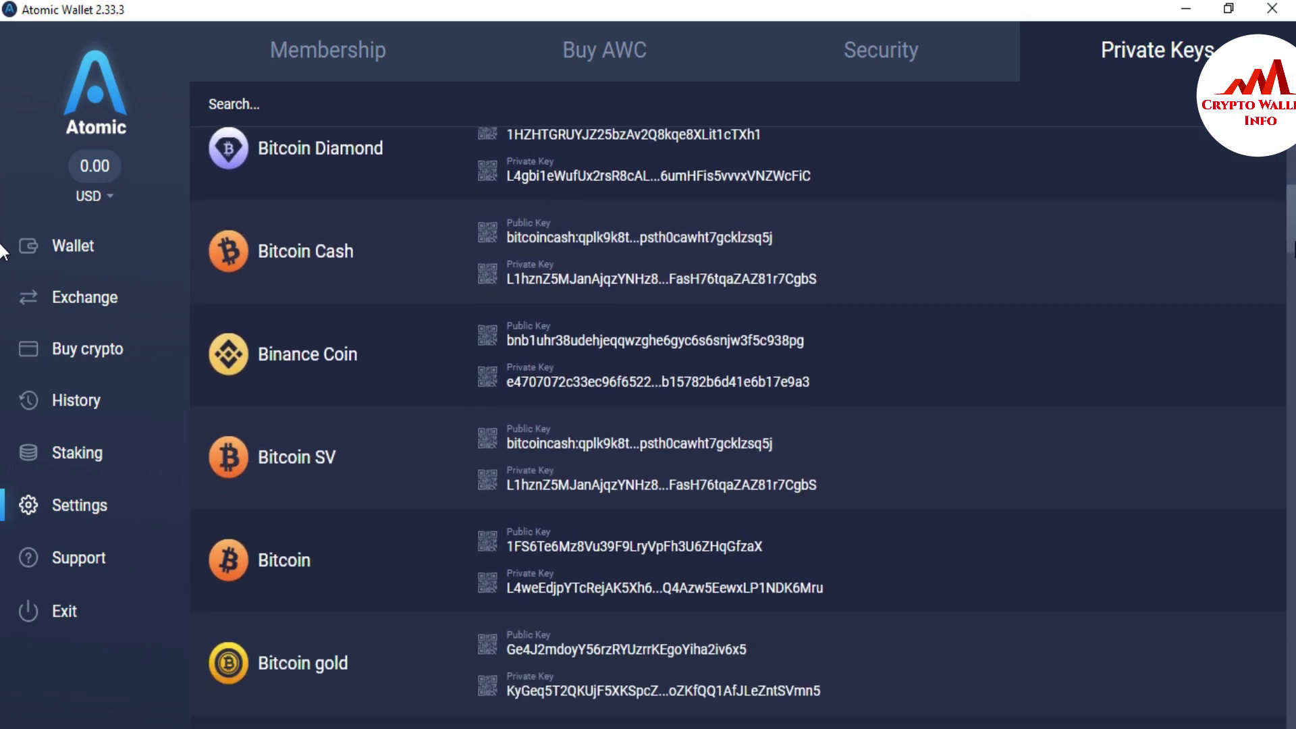
scroll(2, 253, "down", 10)
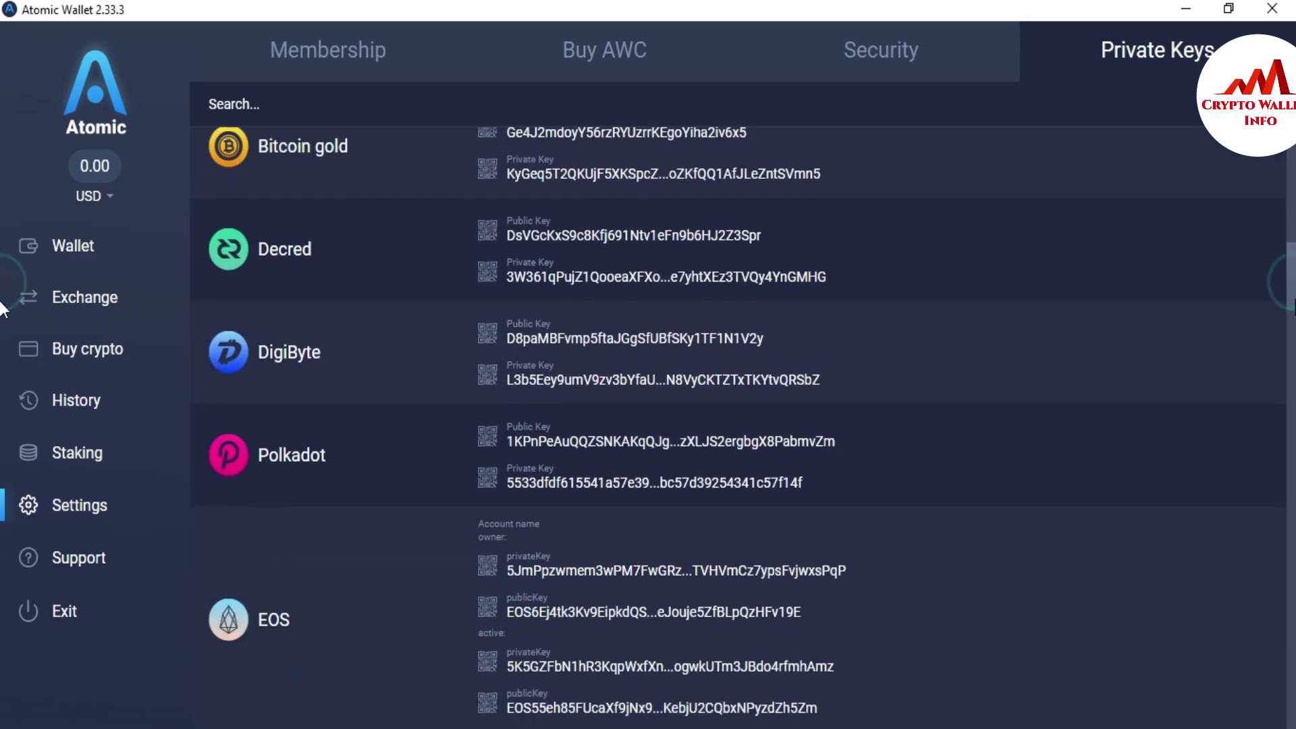
scroll(2, 309, "down", 6)
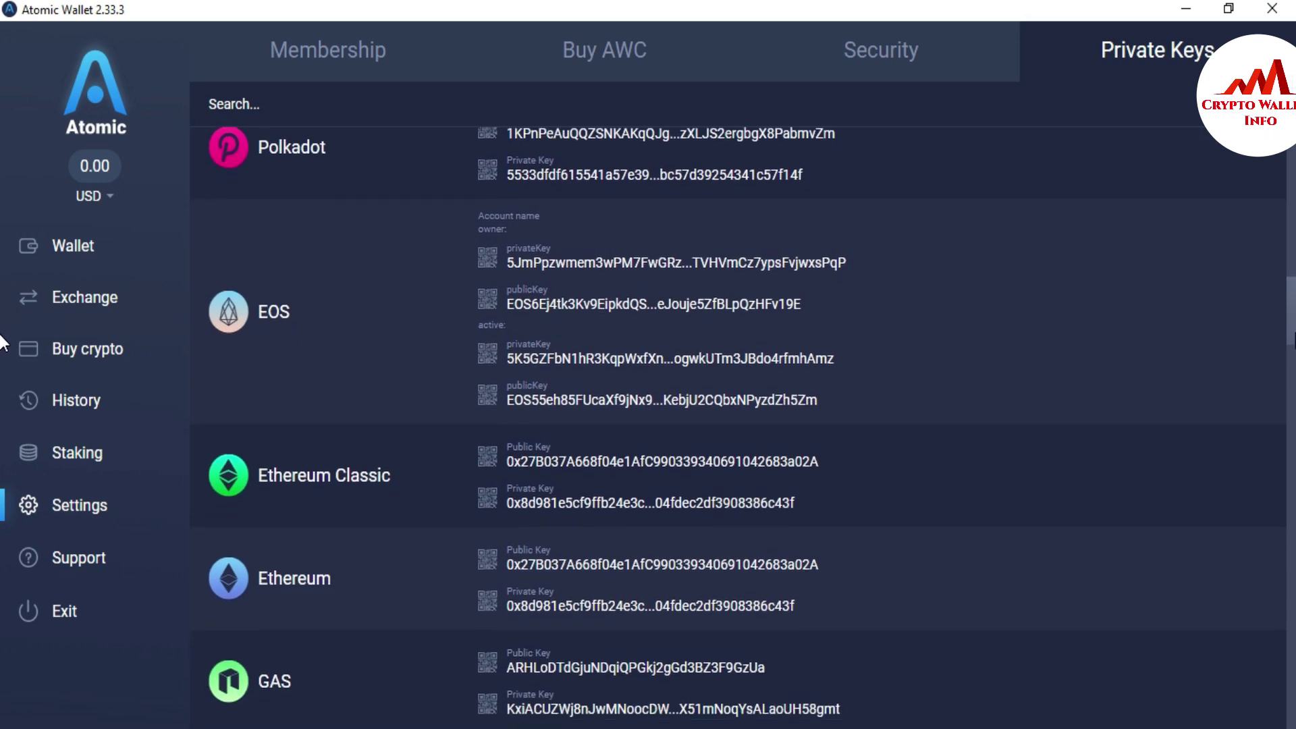
scroll(2, 342, "down", 4)
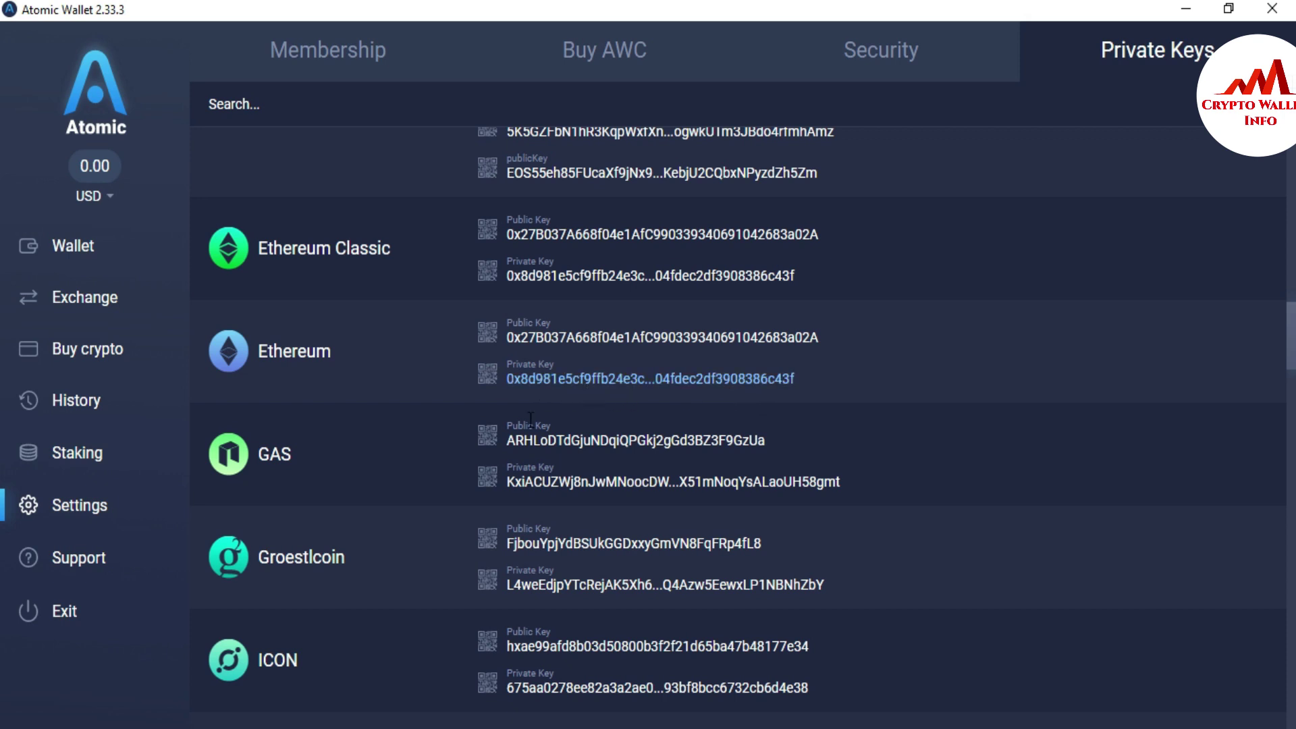
left_click(650, 384)
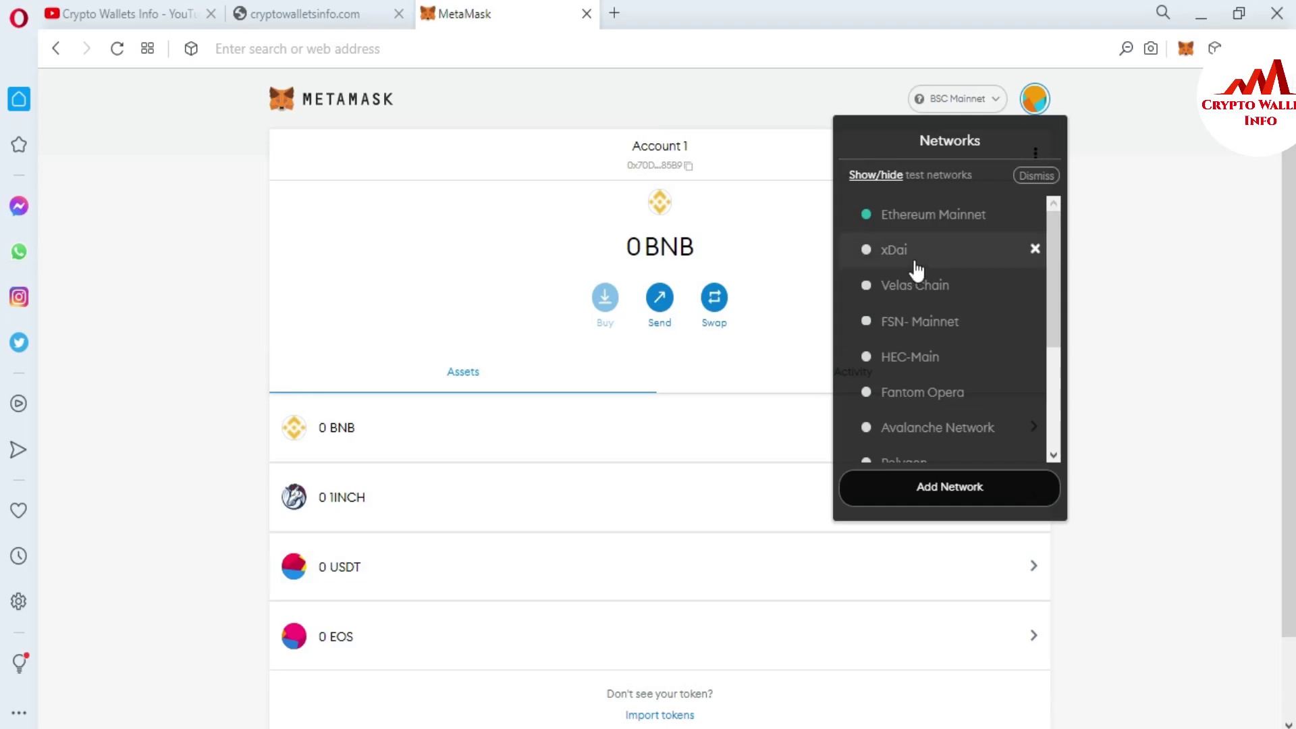
Switch to MetaMask and set the active network to Ethereum Mainnet
left_click(1055, 276)
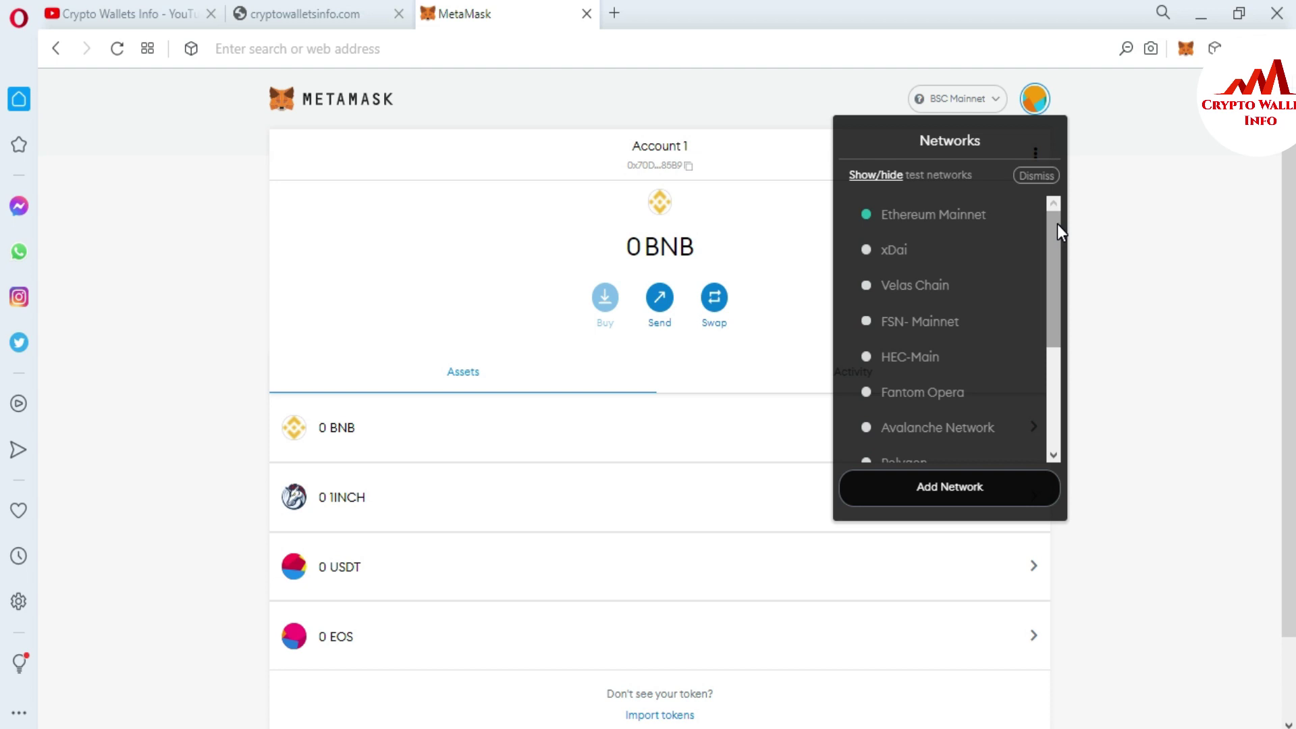
mouse_move(1001, 254)
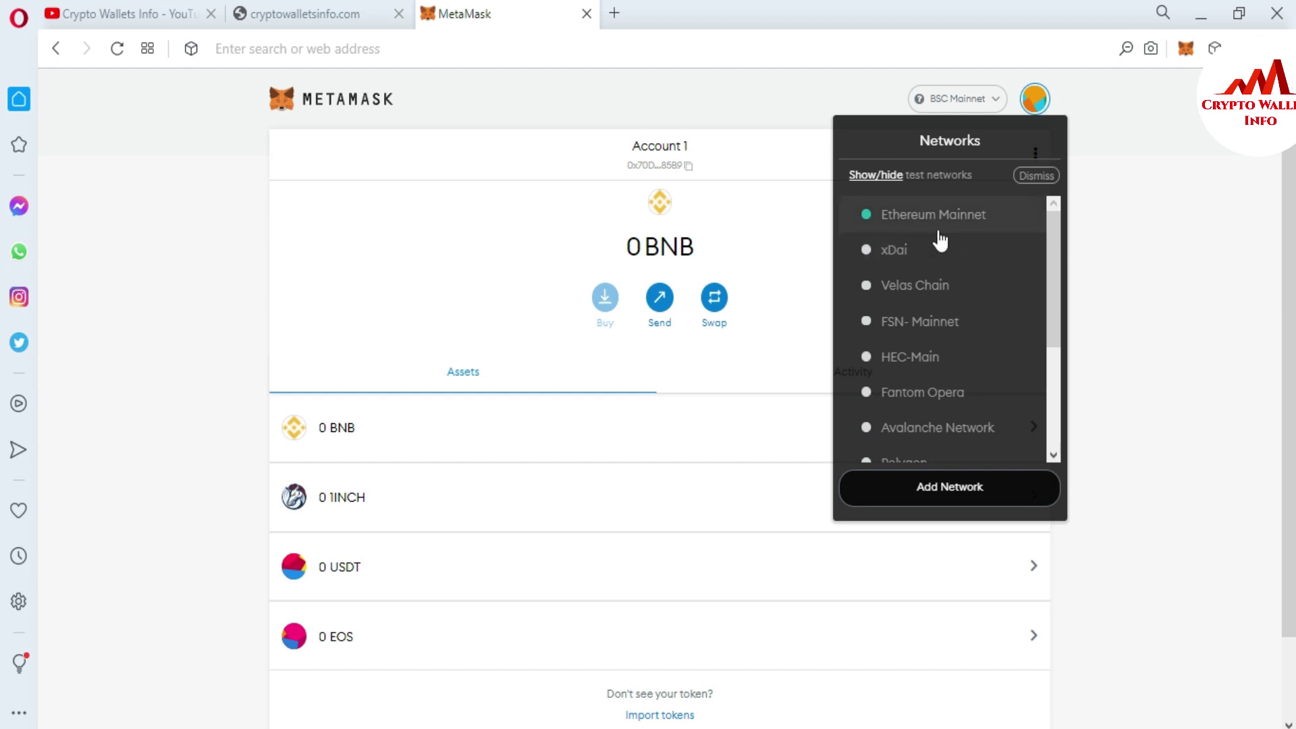
left_click(950, 219)
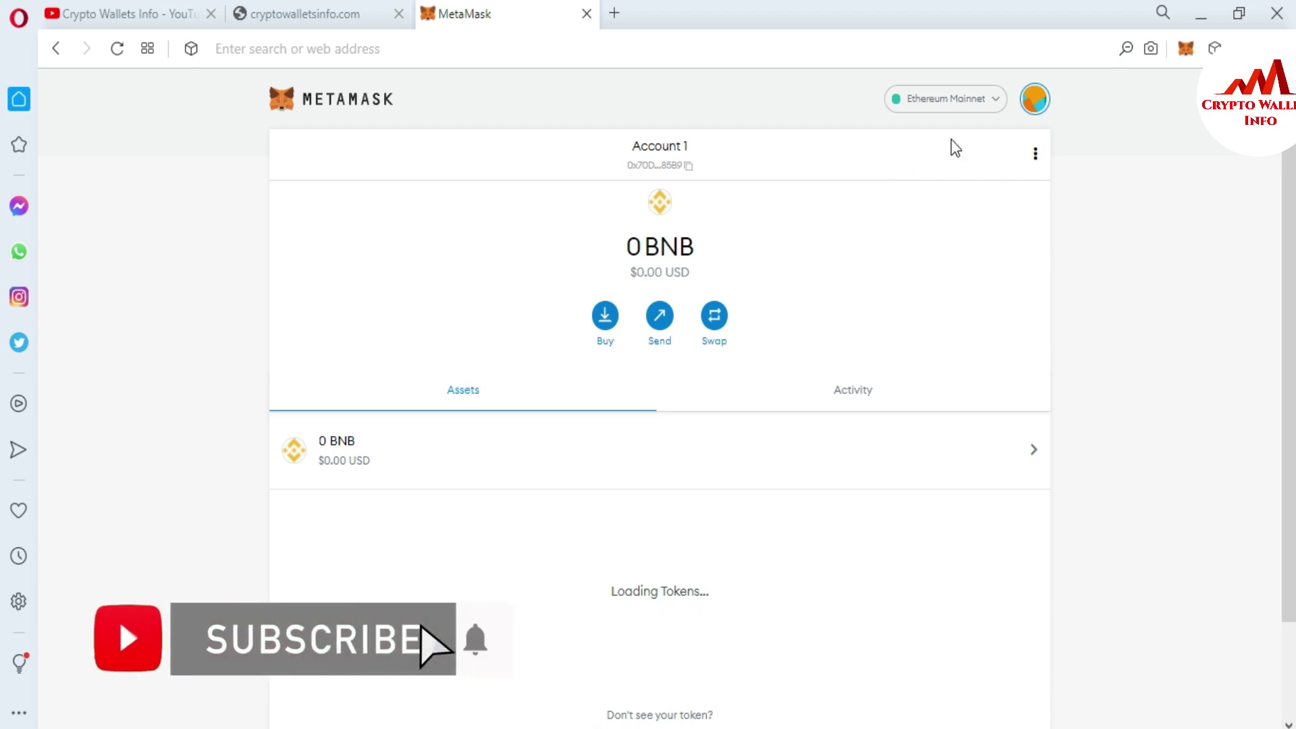
Check that Ethereum Mainnet is the active network and create a new account named ATOMIC ETH
left_click(998, 101)
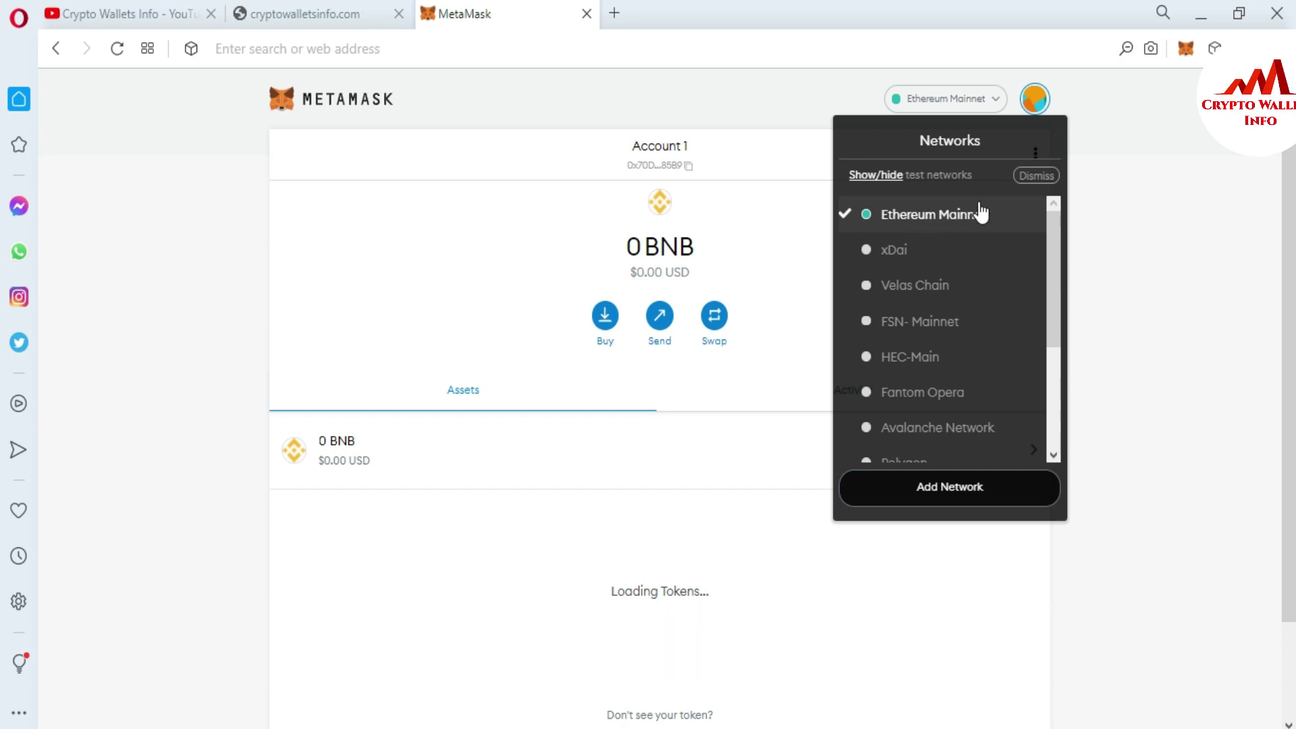
left_click(1108, 183)
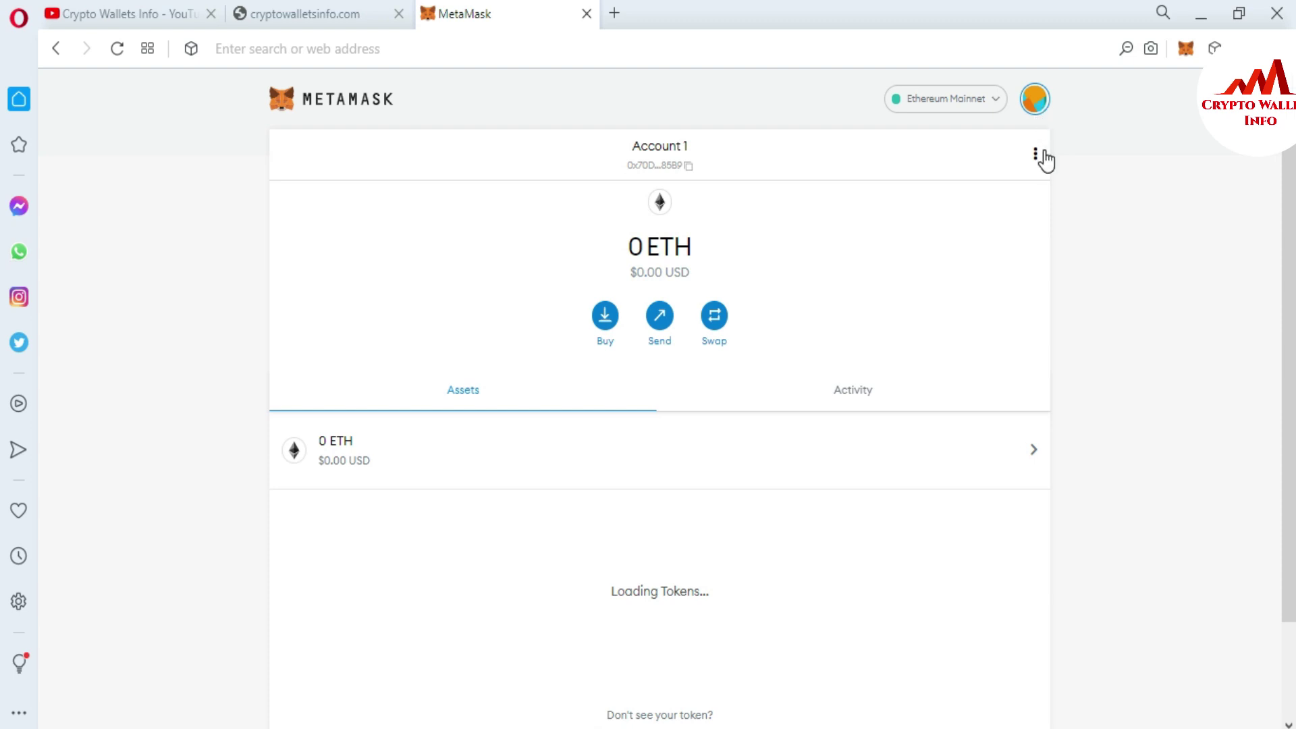
left_click(1032, 103)
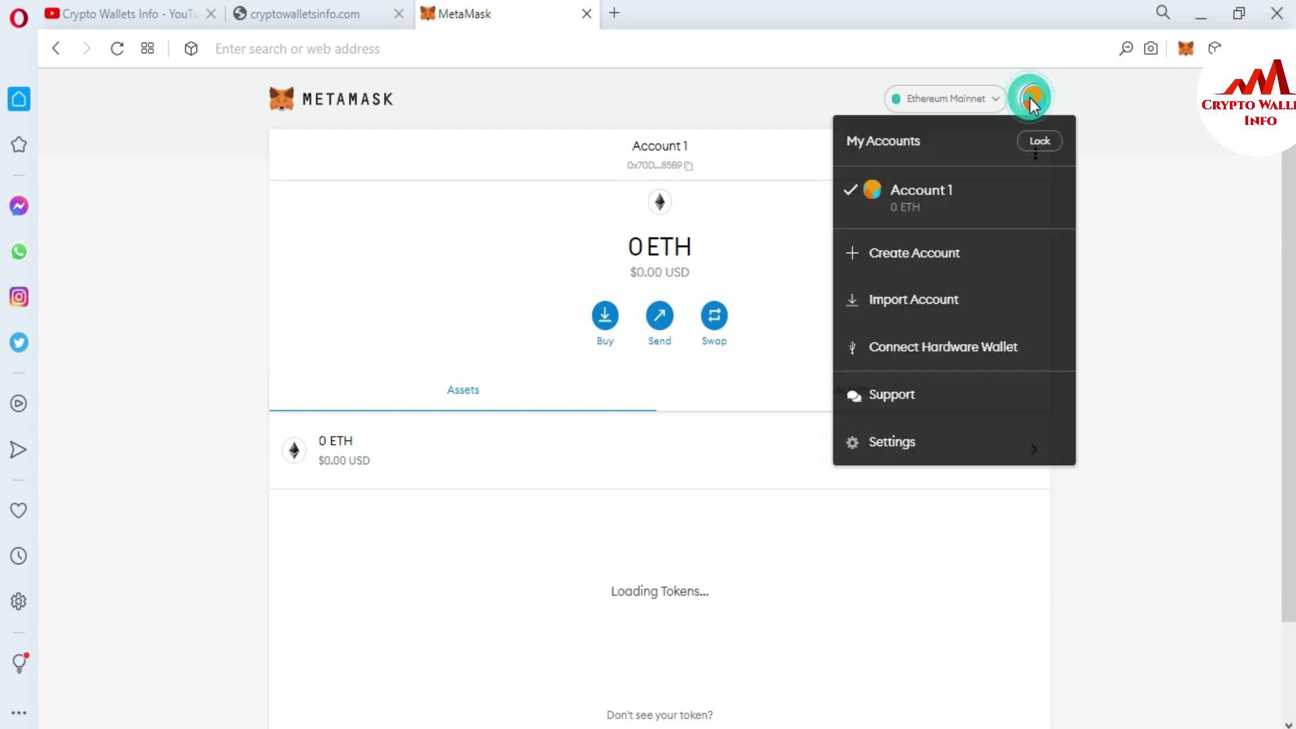
left_click(925, 247)
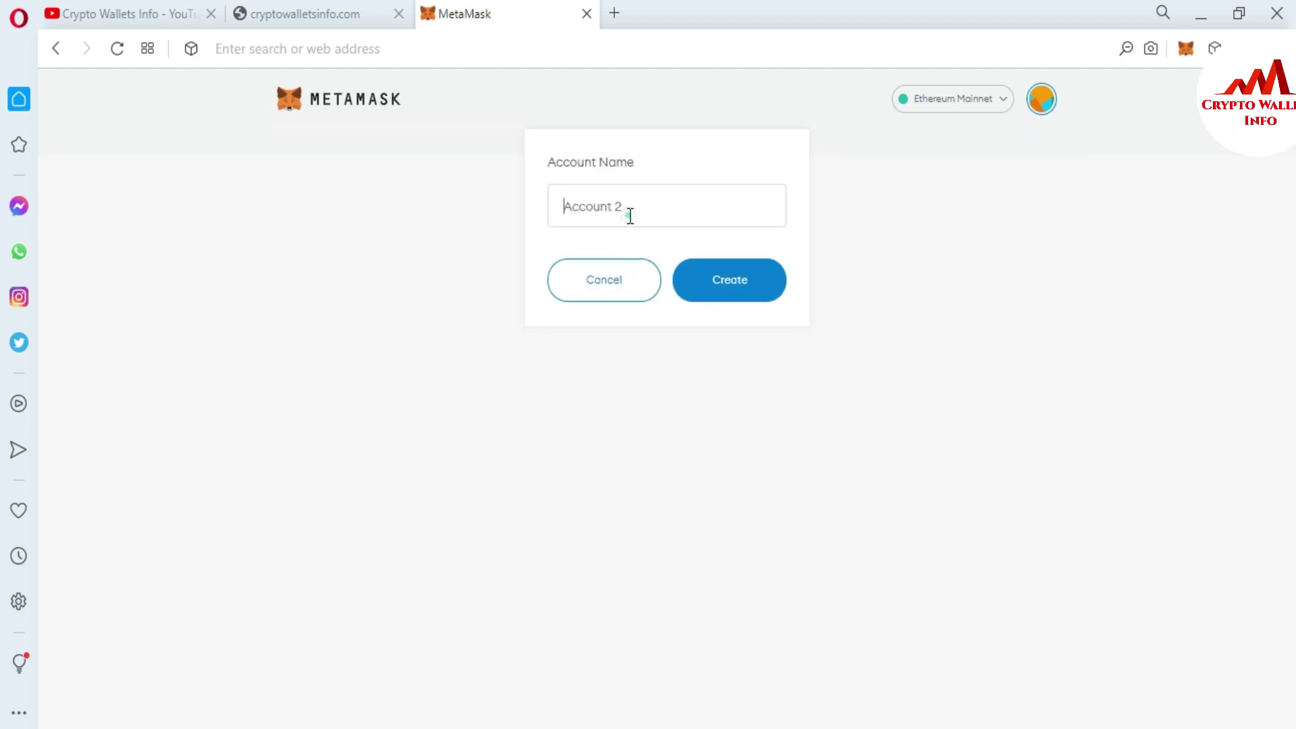
left_click(630, 215)
type("ATOMIC ETH")
left_click(724, 280)
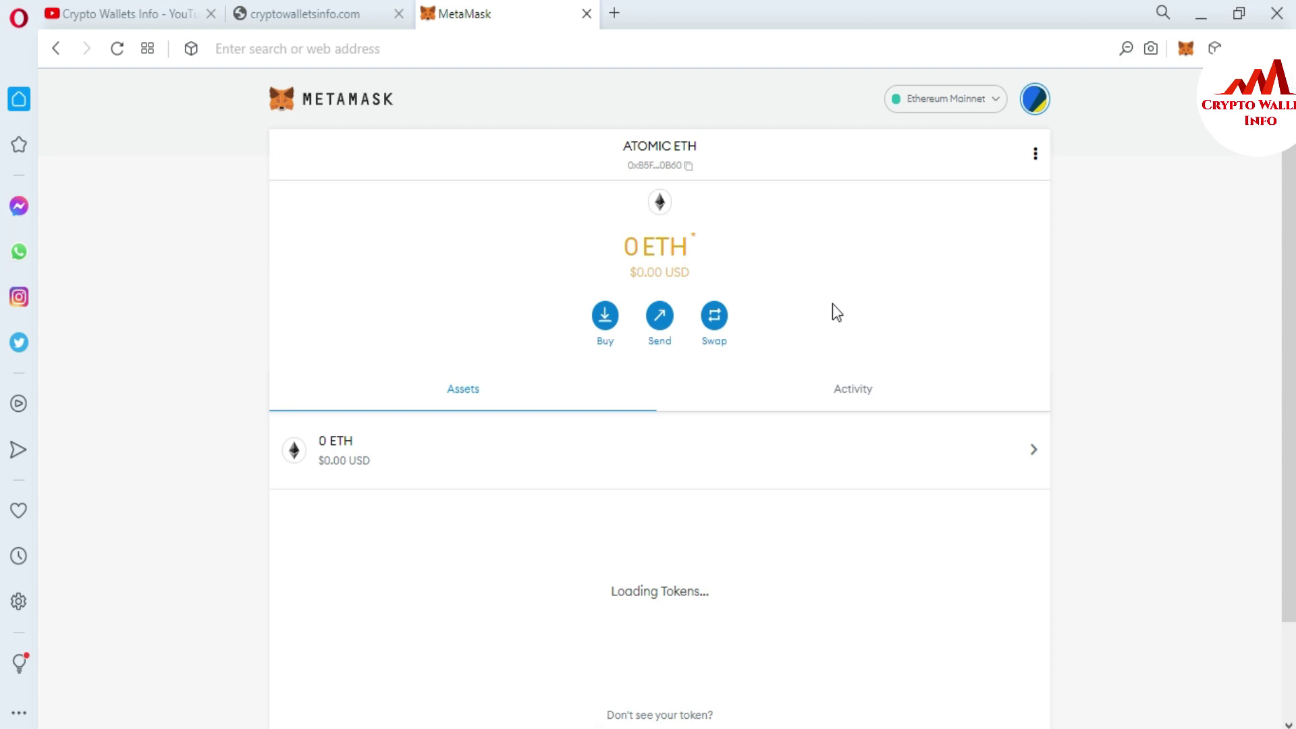
Import an account of type Private Key by pasting the Ethereum private key copied from Atomic Wallet
left_click(1037, 101)
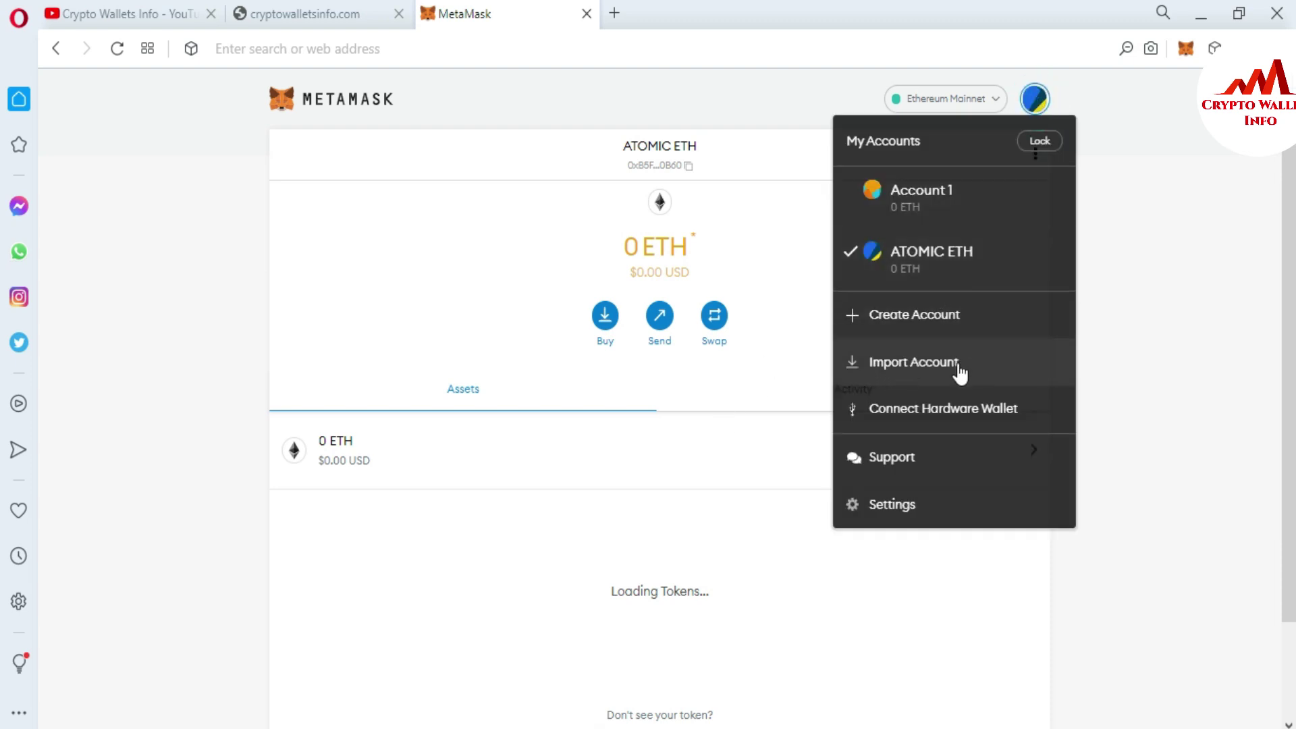
left_click(923, 363)
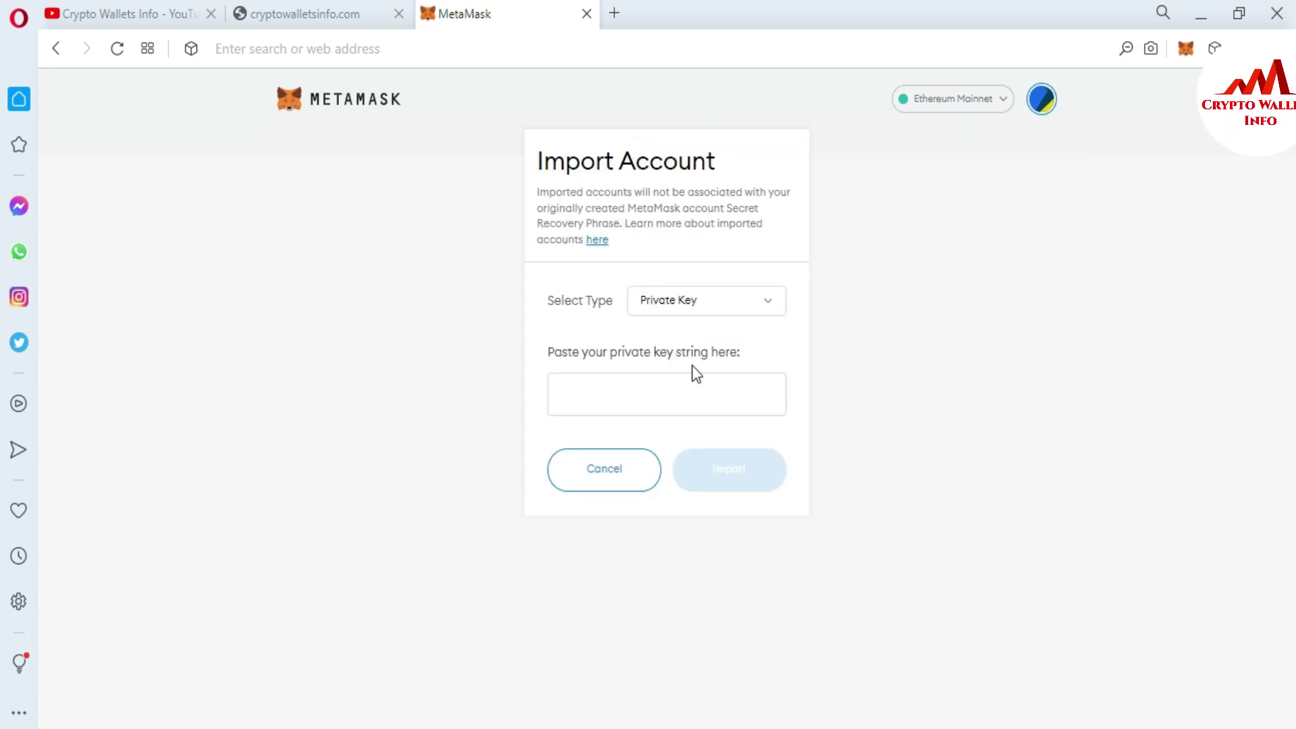
key("ctrl+v")
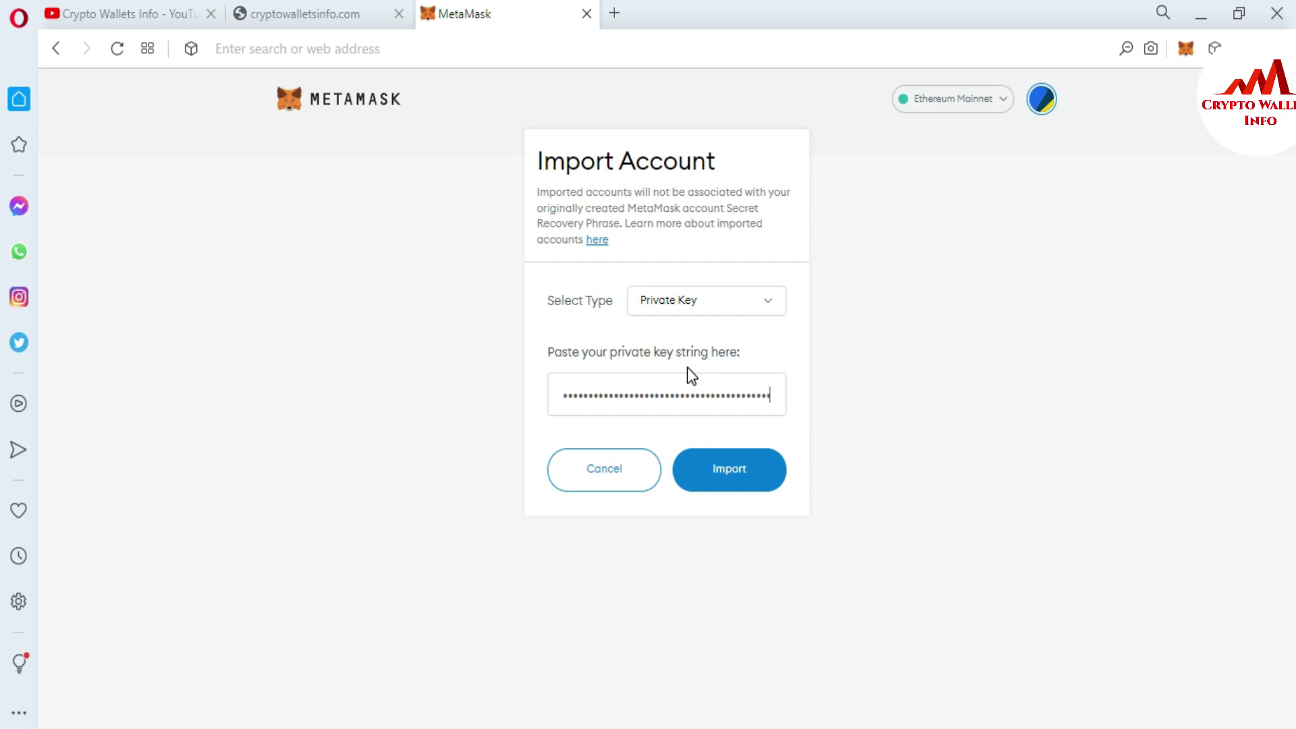
left_click(729, 488)
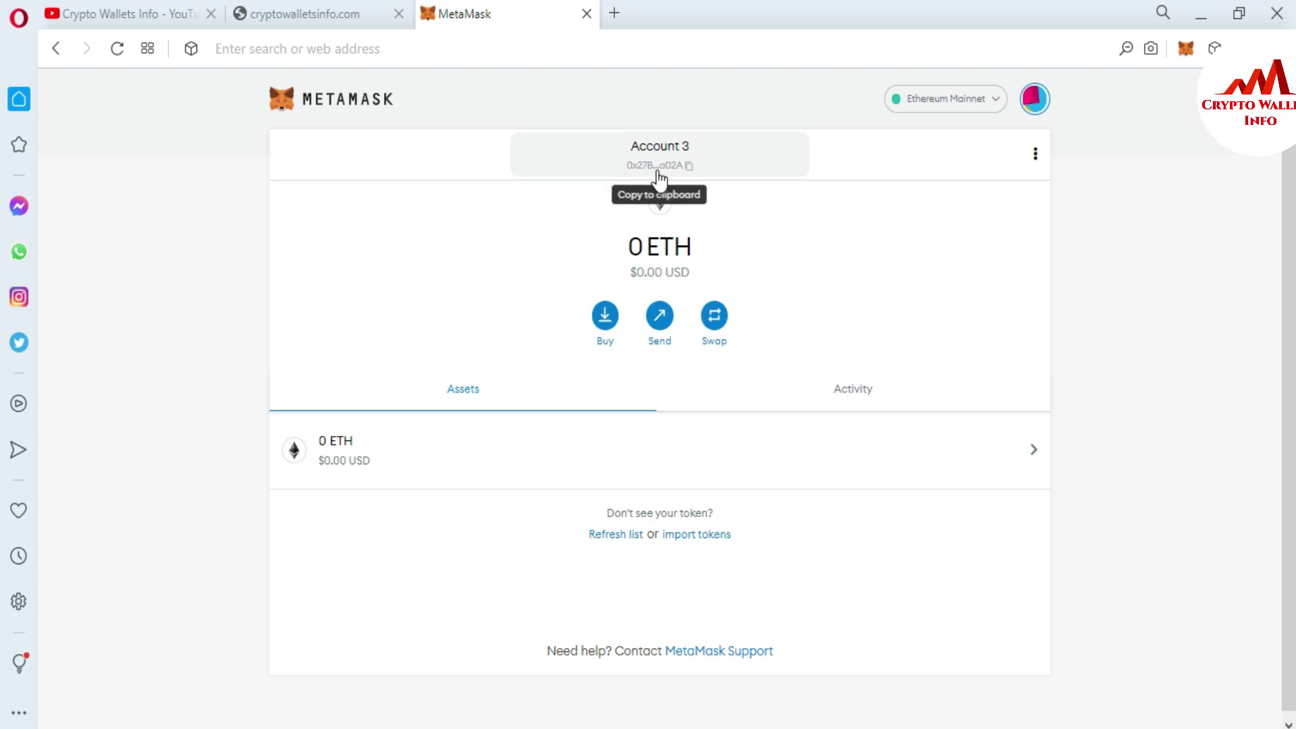
View the imported account's full address and compare it with Ethereum's public key in Atomic Wallet
left_click(1035, 154)
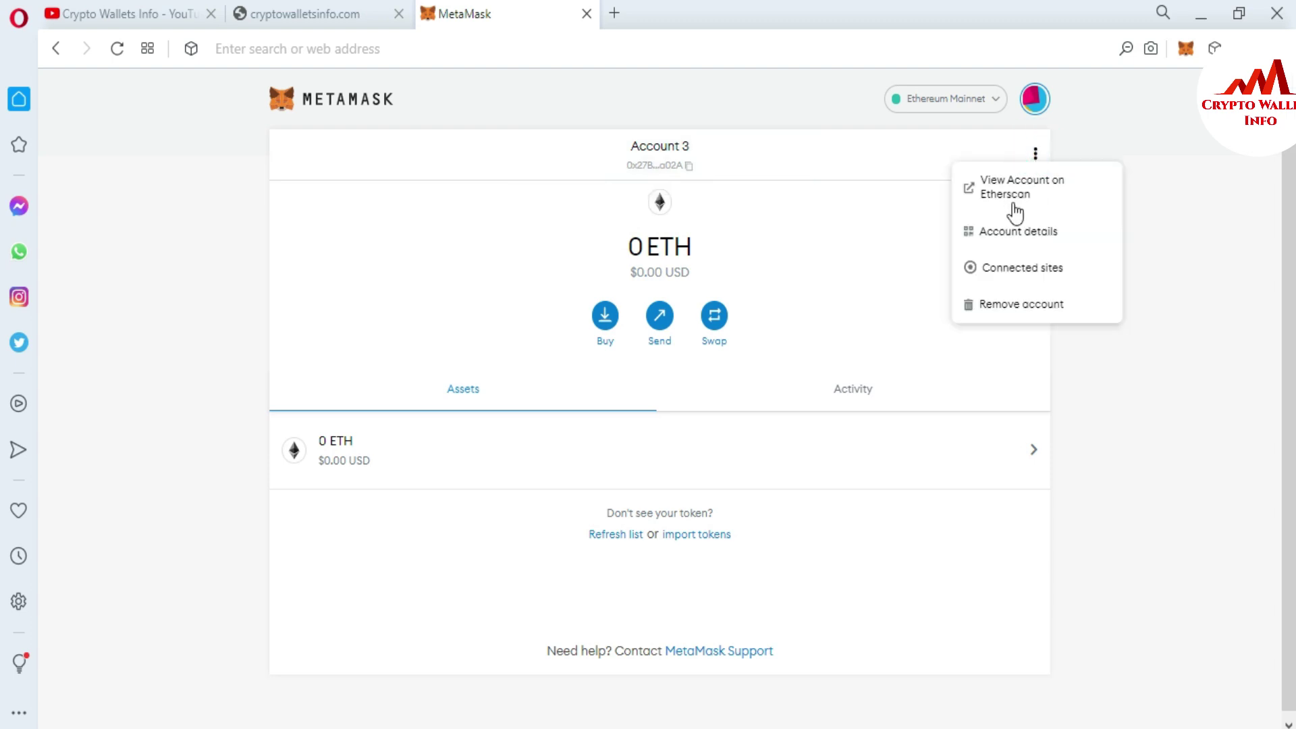
left_click(1023, 233)
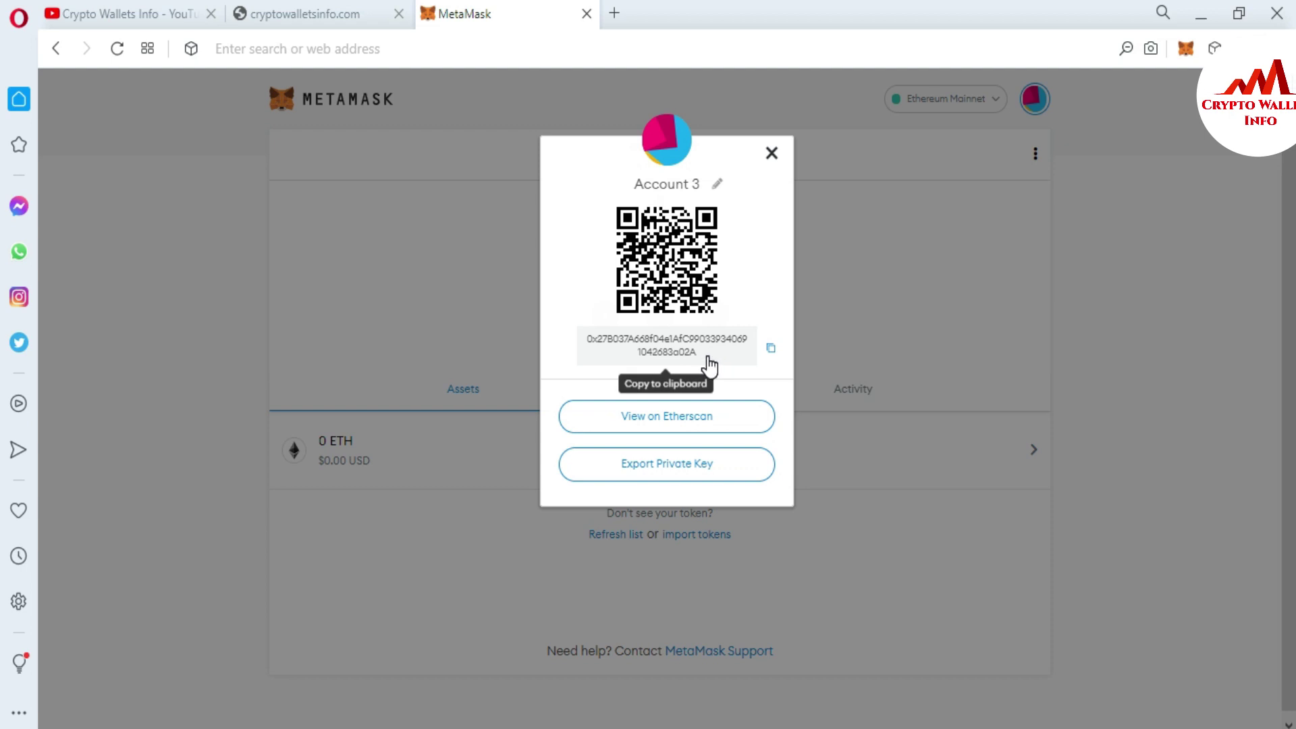
left_click_drag(708, 357, 578, 353)
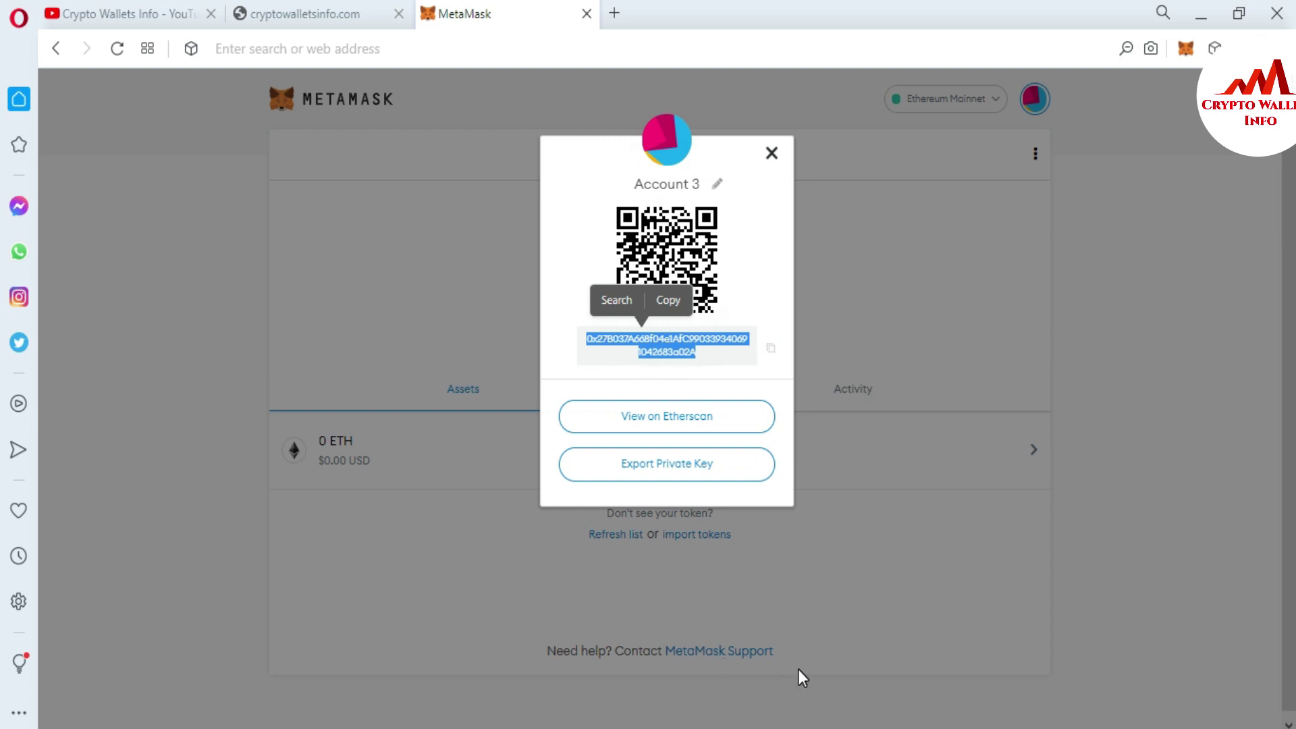
key("alt+Tab")
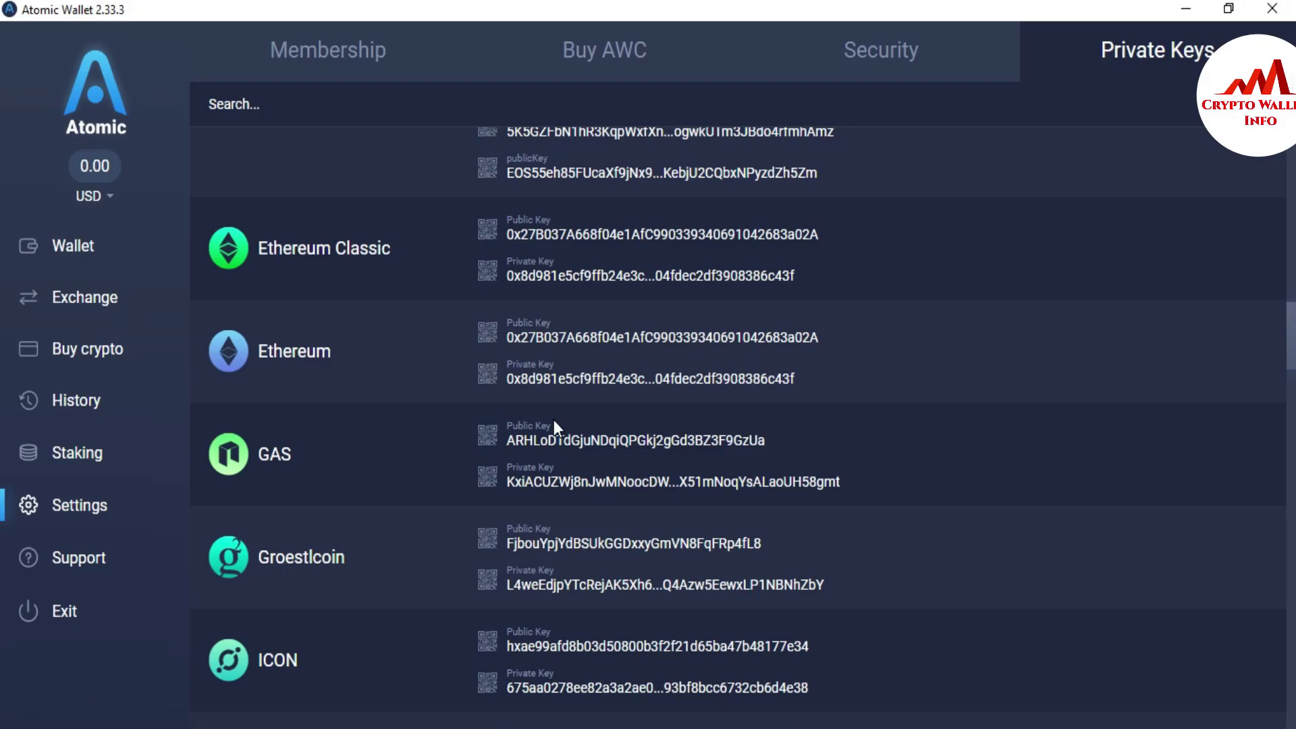
left_click_drag(828, 341, 506, 321)
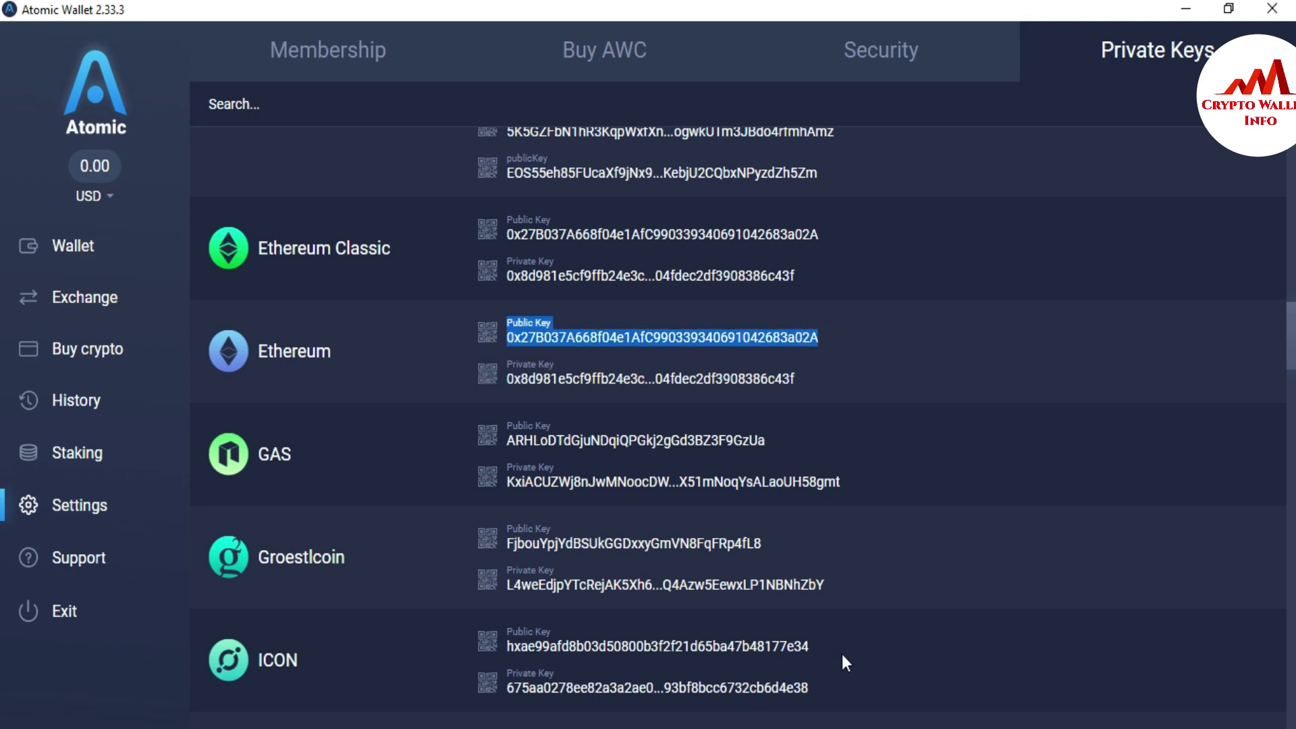
Find Binance Coin in Atomic Wallet's private keys list, and create a MetaMask account named Binance Con Wallet on BSC Mainnet
left_click_drag(1291, 346, 1290, 220)
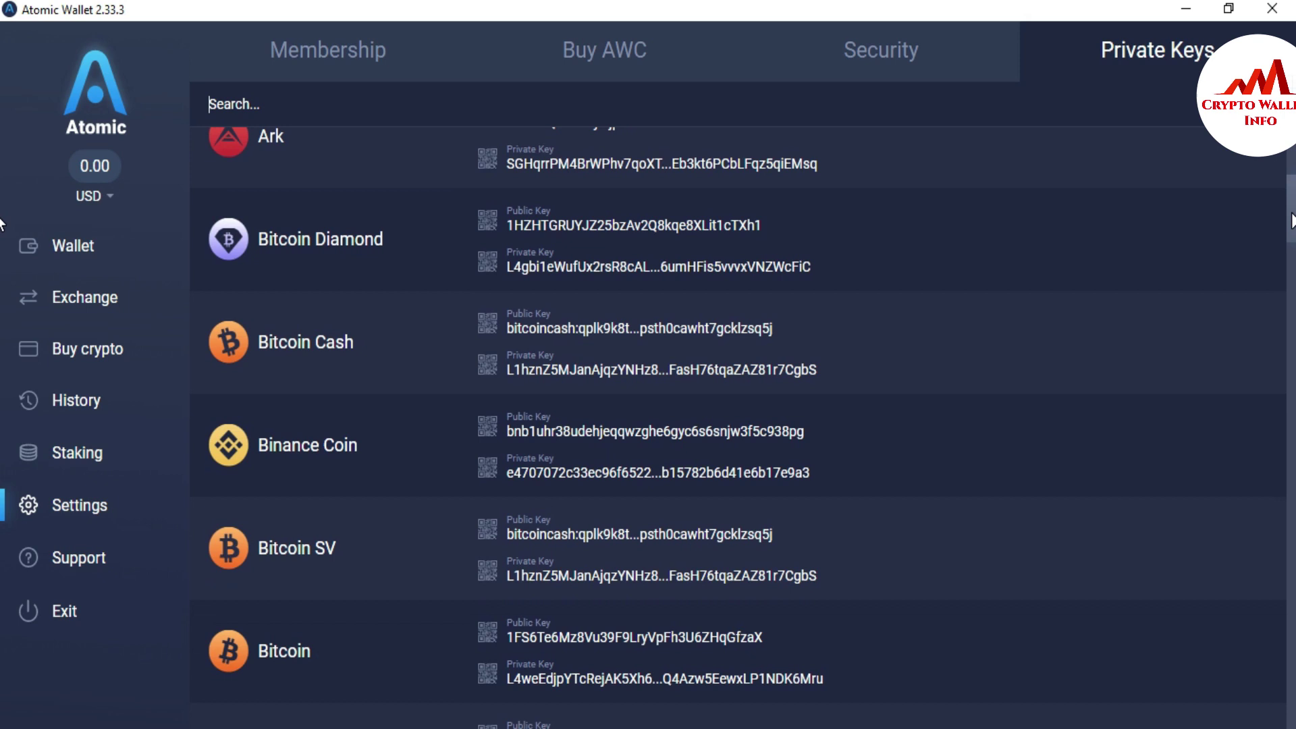
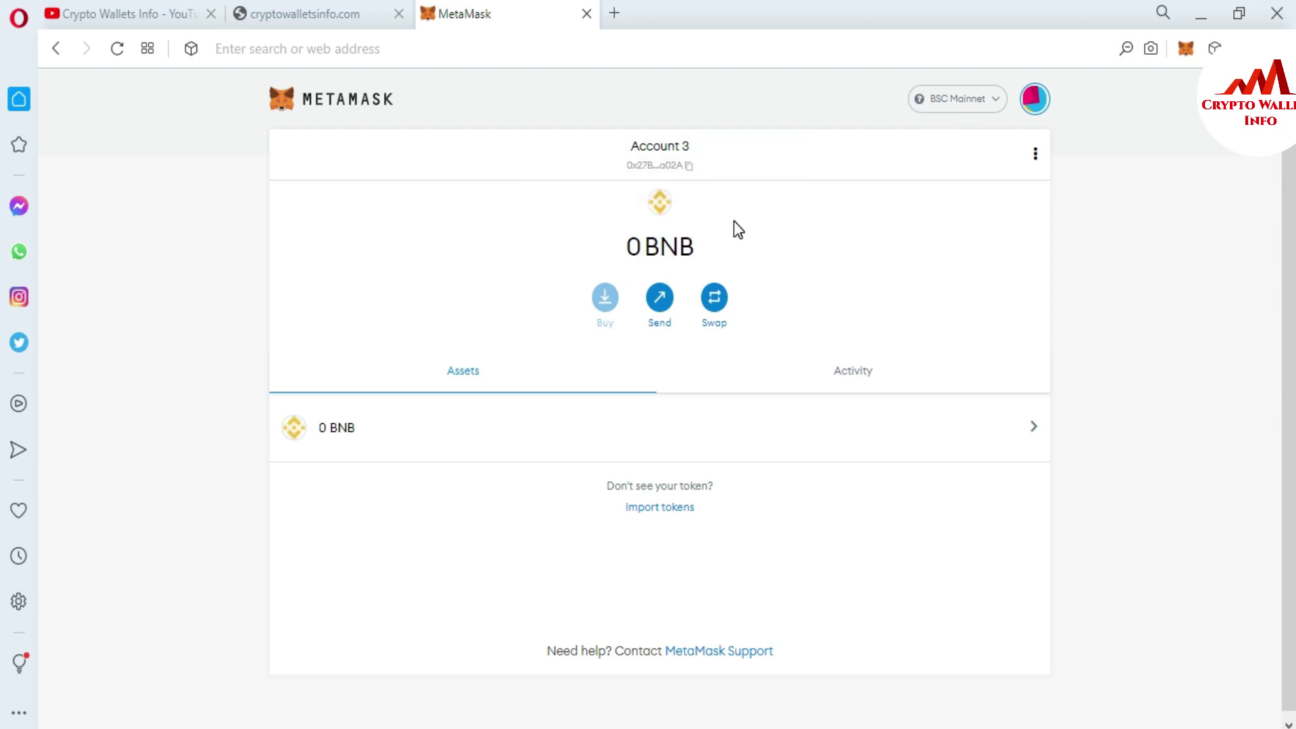
left_click(1036, 98)
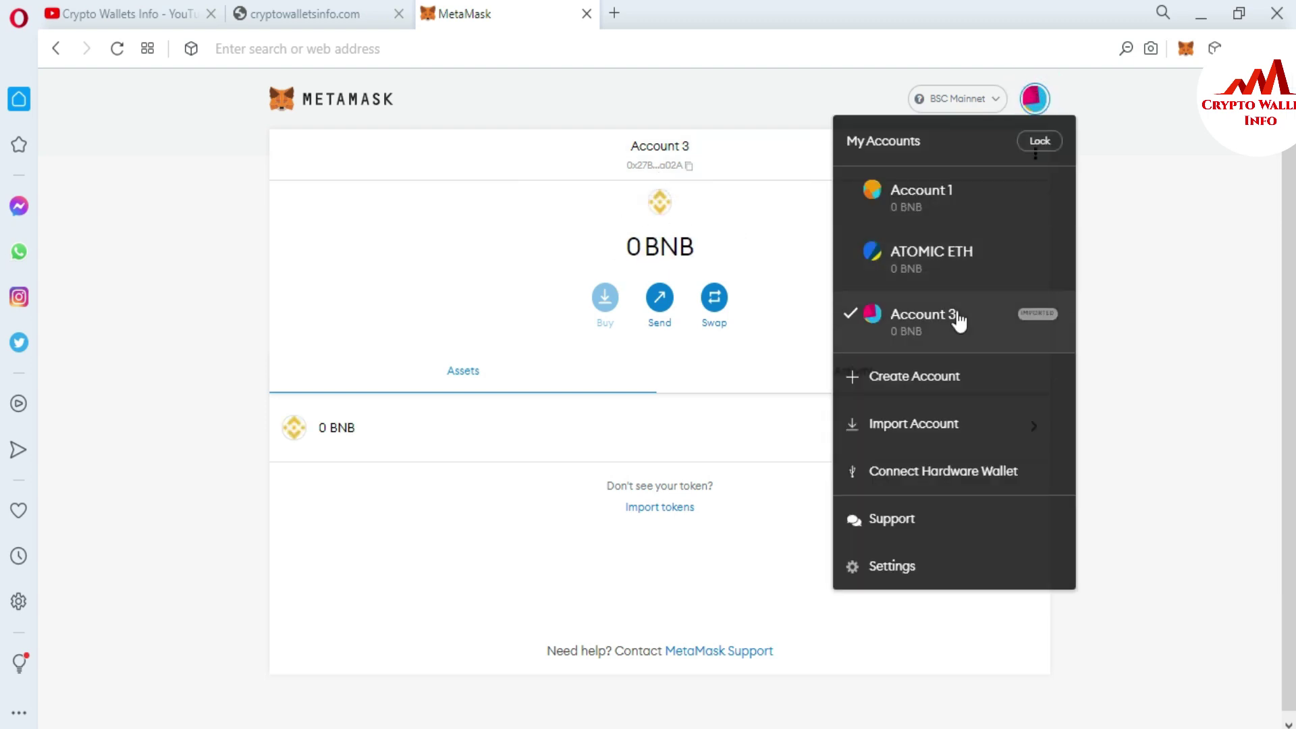
left_click(928, 382)
left_click(647, 210)
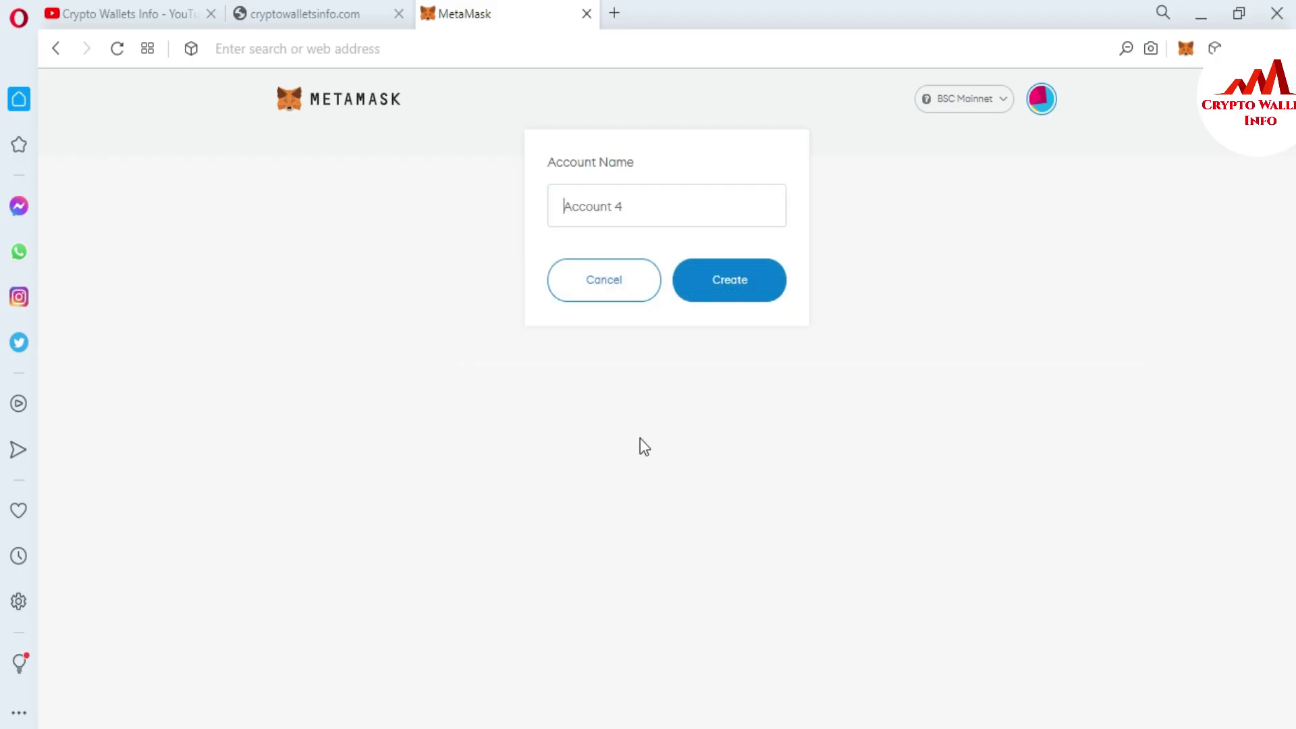
type("Binance Con Wallet")
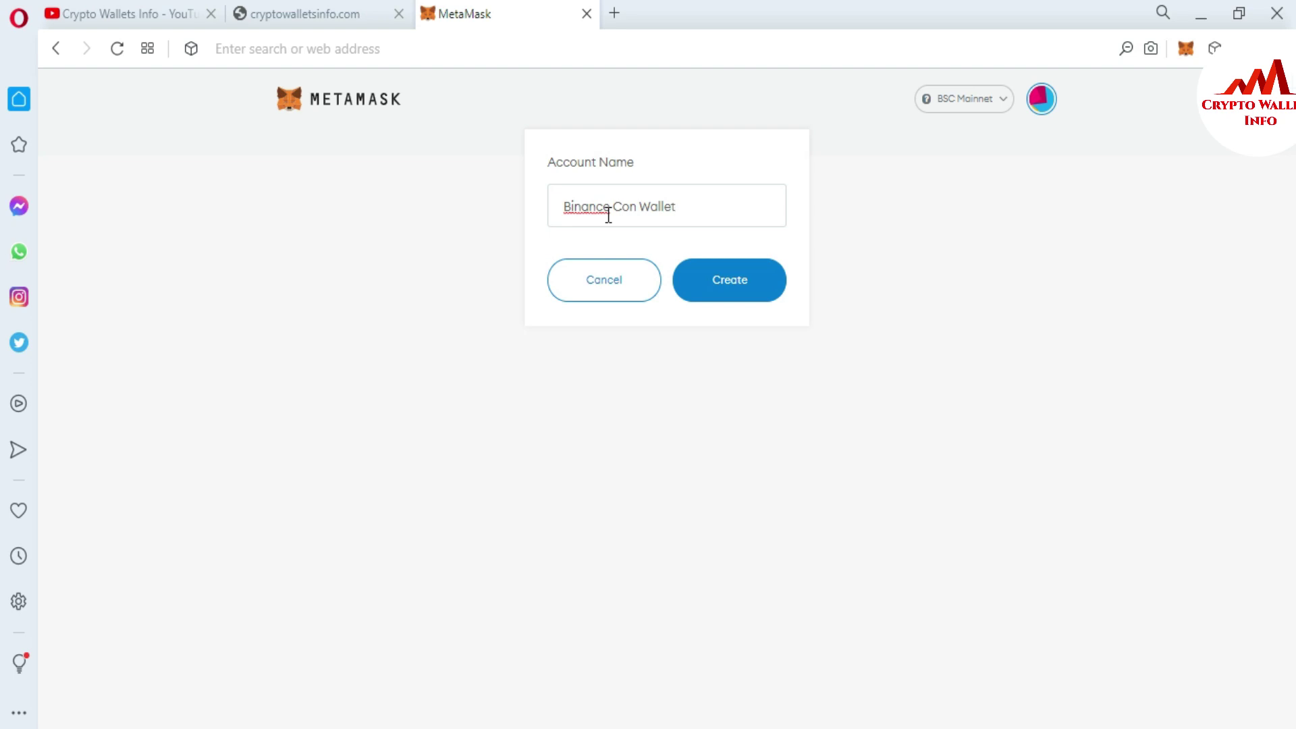
left_click(742, 274)
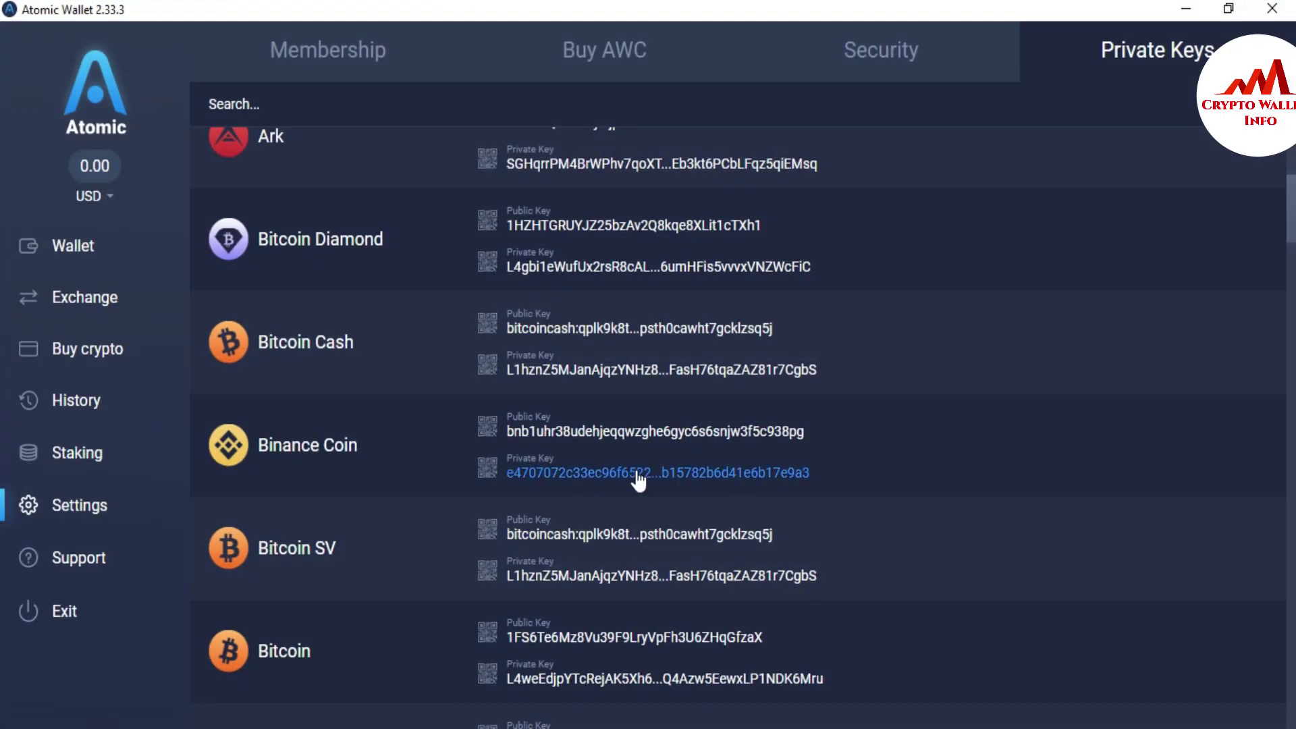
Copy Binance Coin's private key in Atomic Wallet and paste it into MetaMask to import an account of type Private Key
left_click(637, 473)
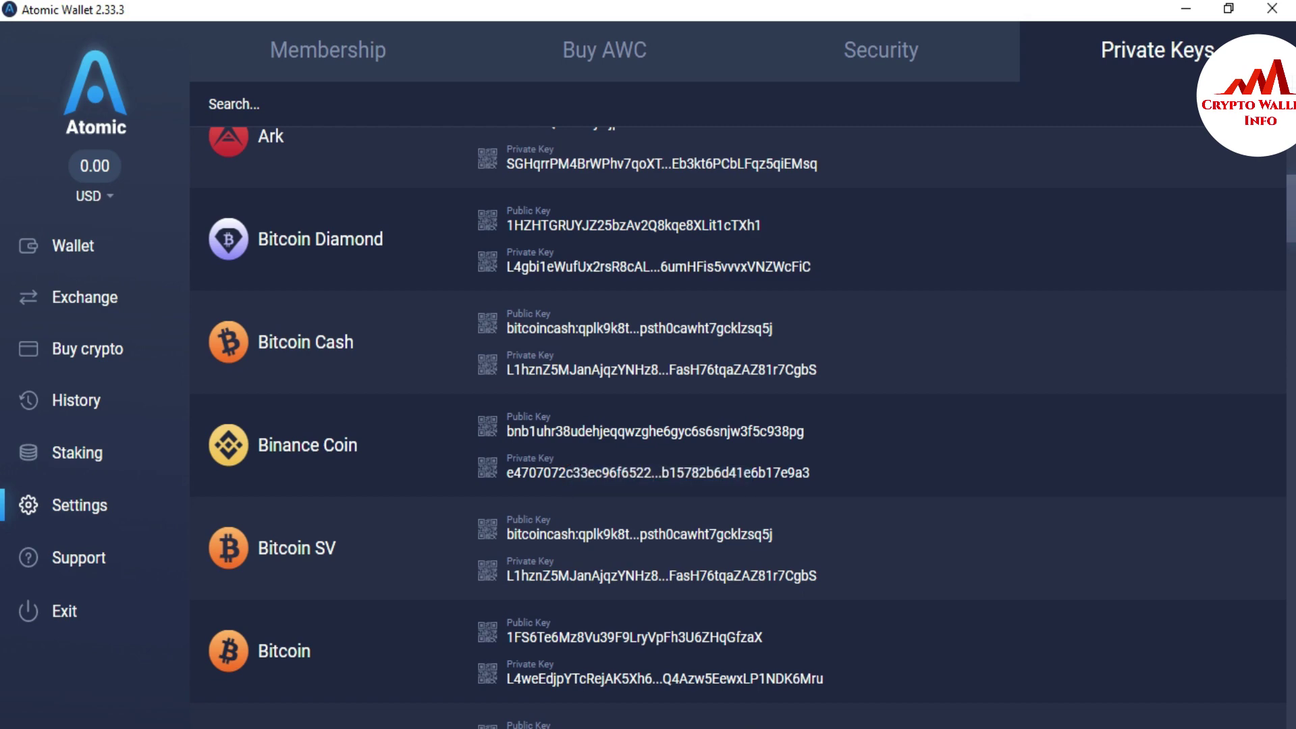
left_click(674, 728)
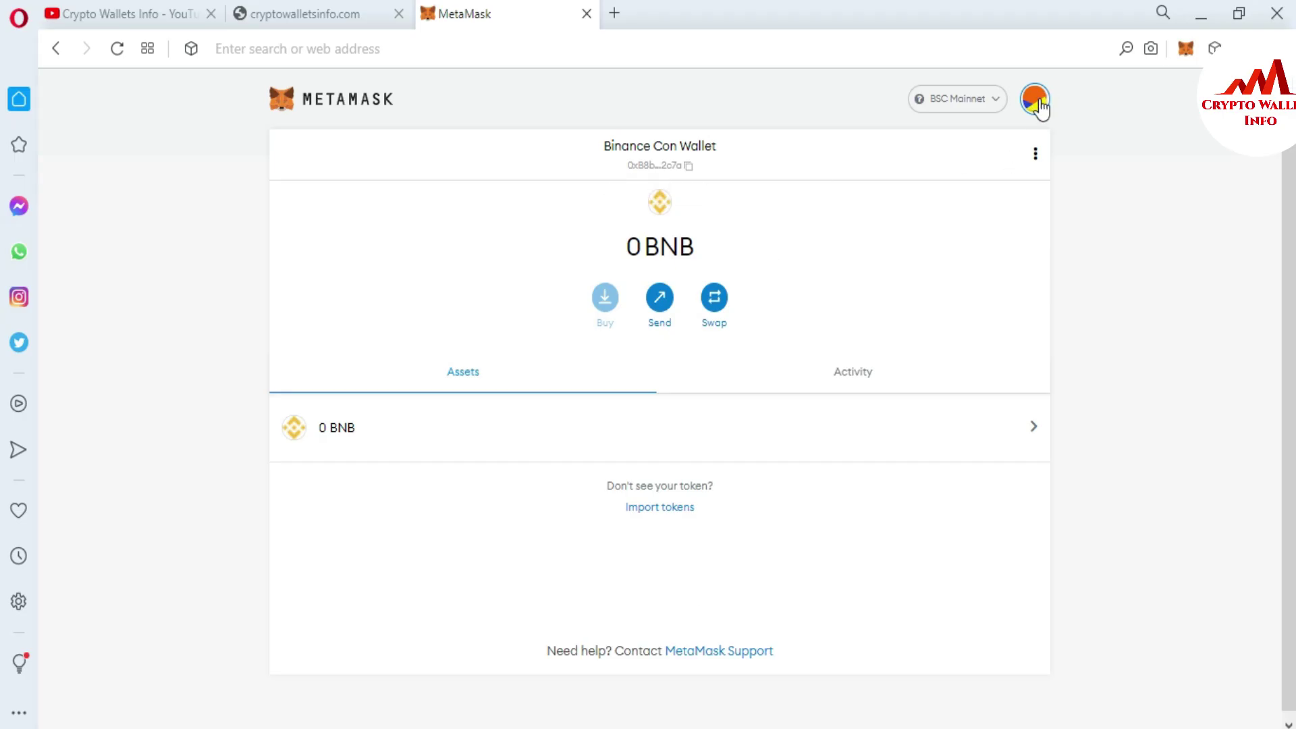
left_click(1038, 103)
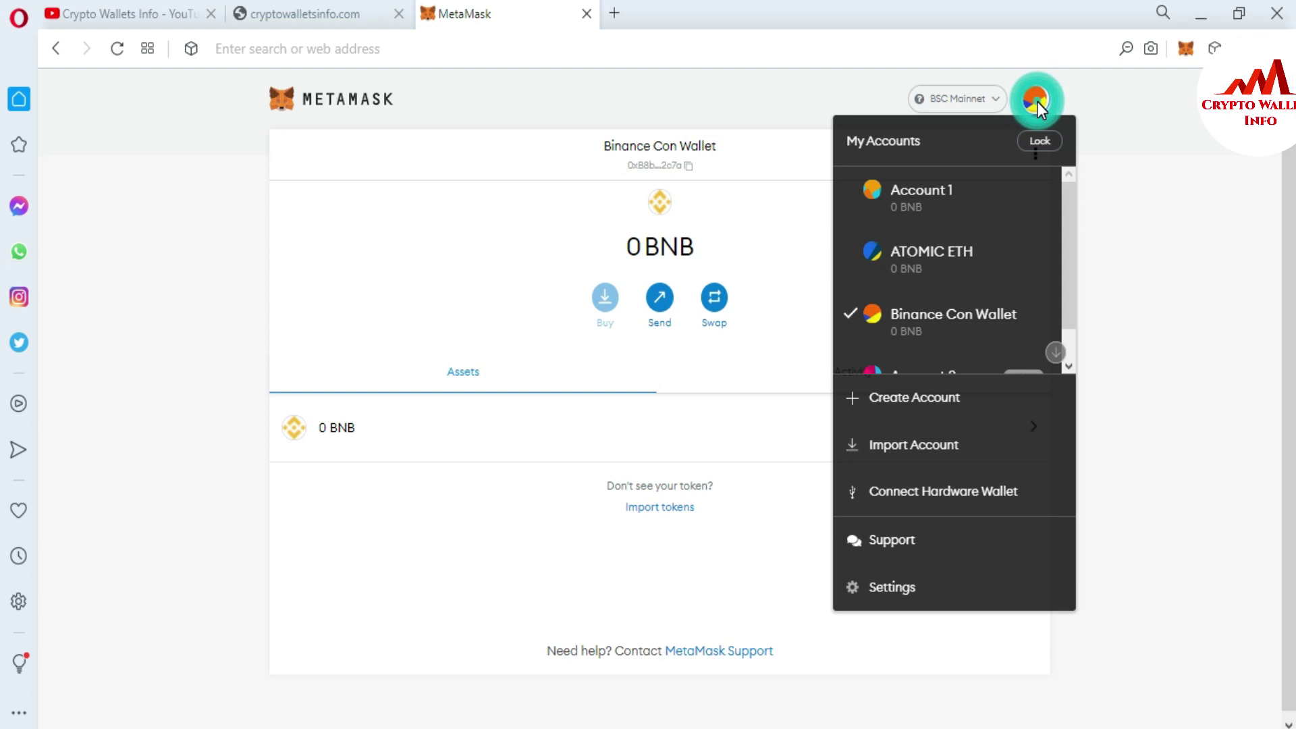
left_click(927, 451)
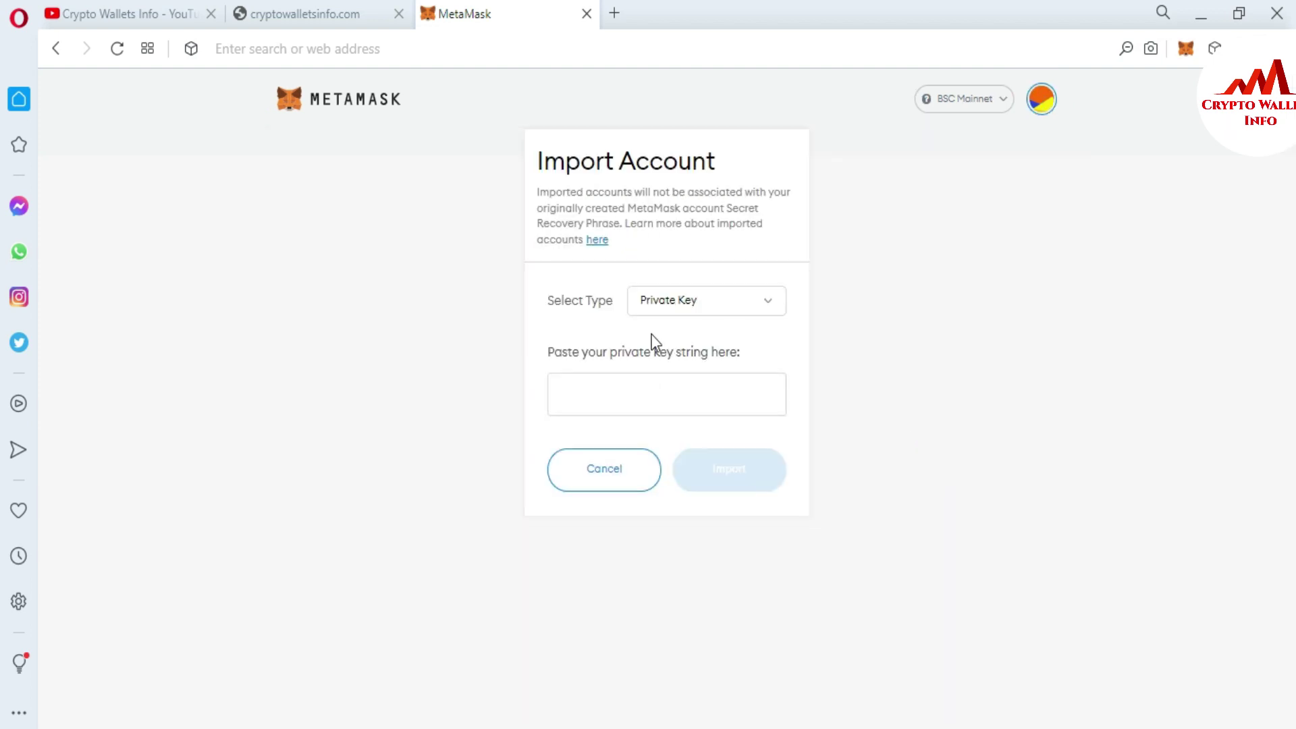
key("ctrl+v")
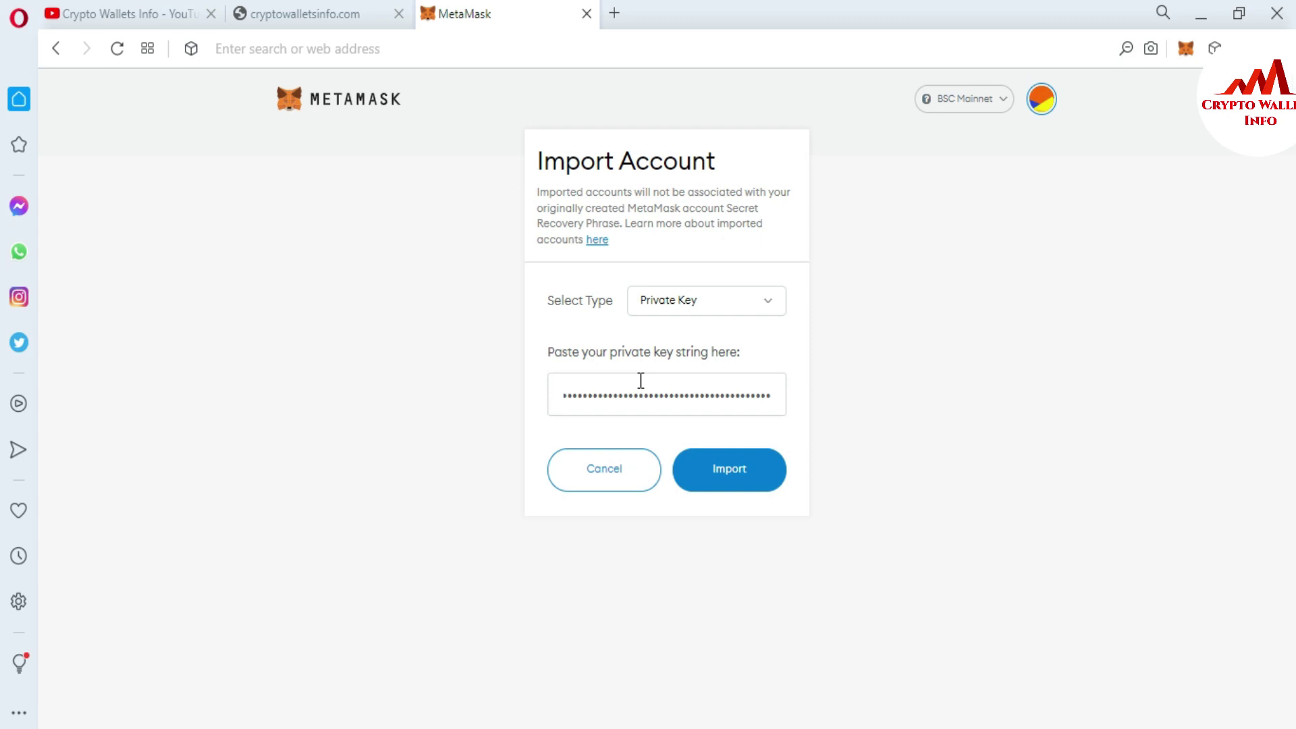
left_click(735, 486)
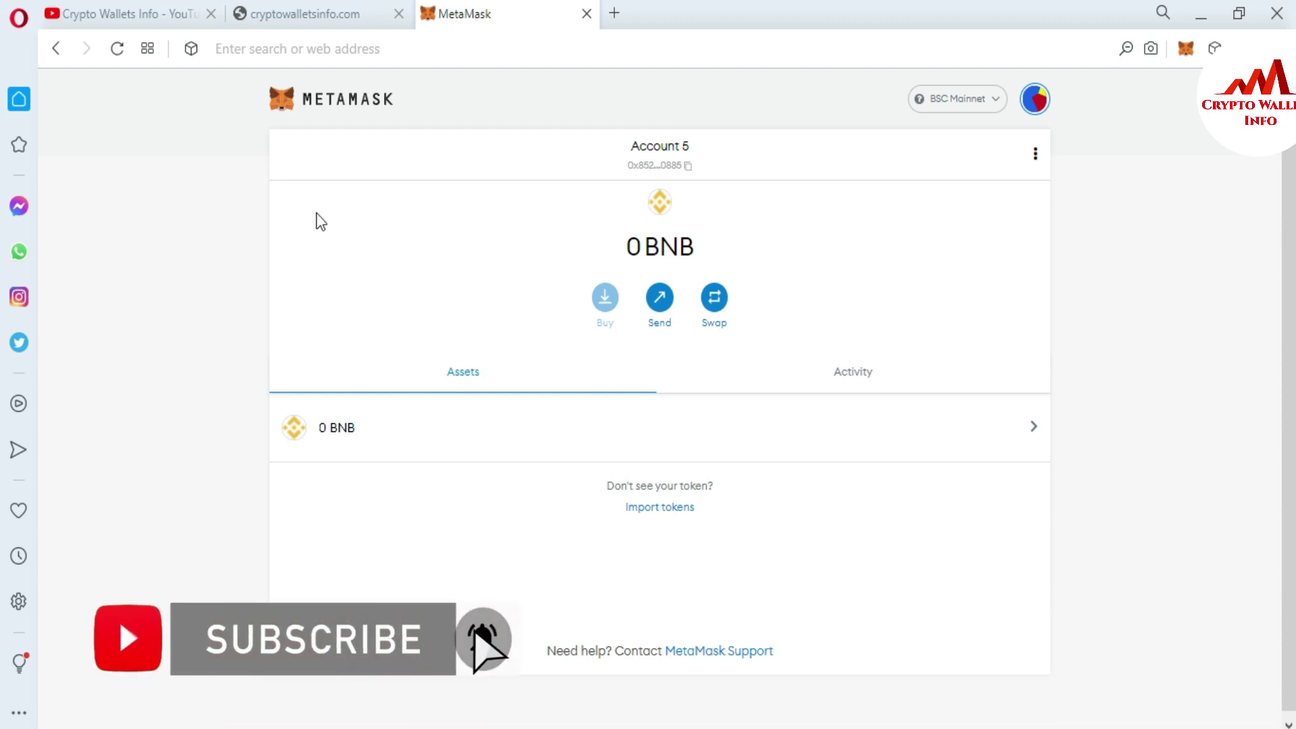
Switch to the Crypto Wallets Info channel page on YouTube
left_click(103, 11)
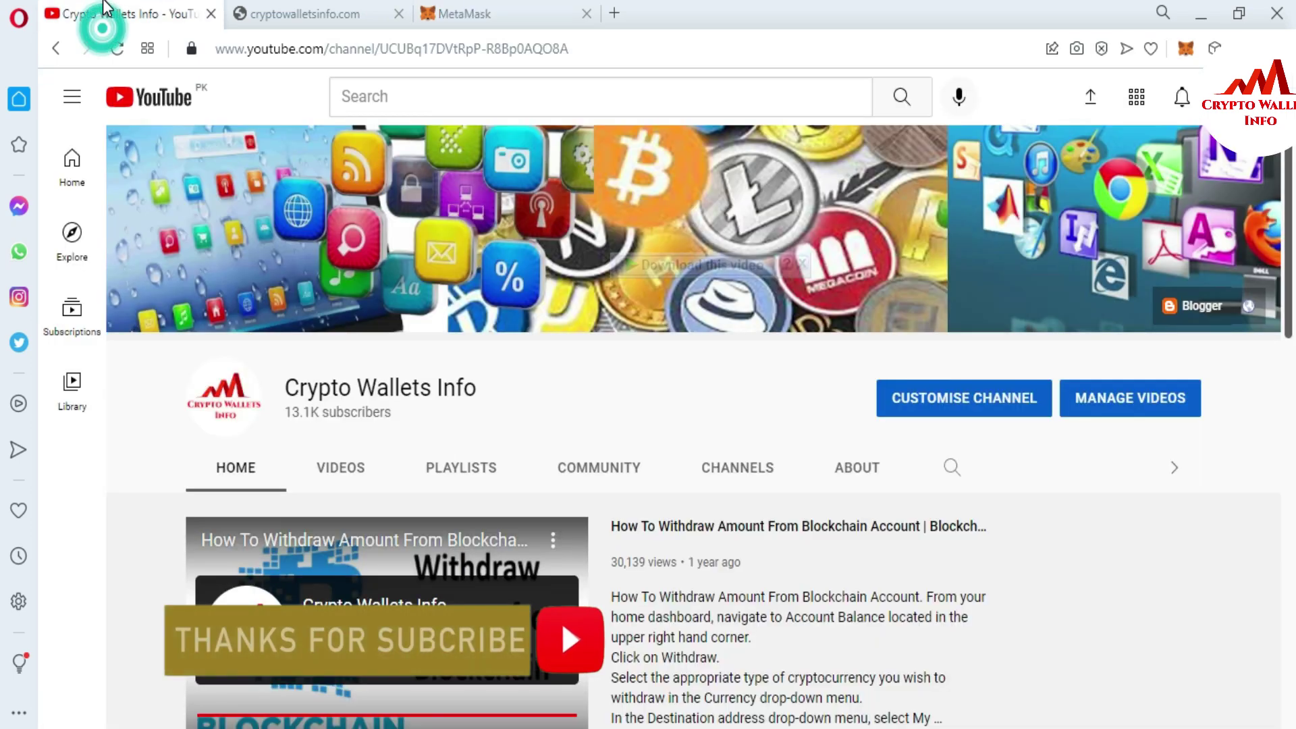